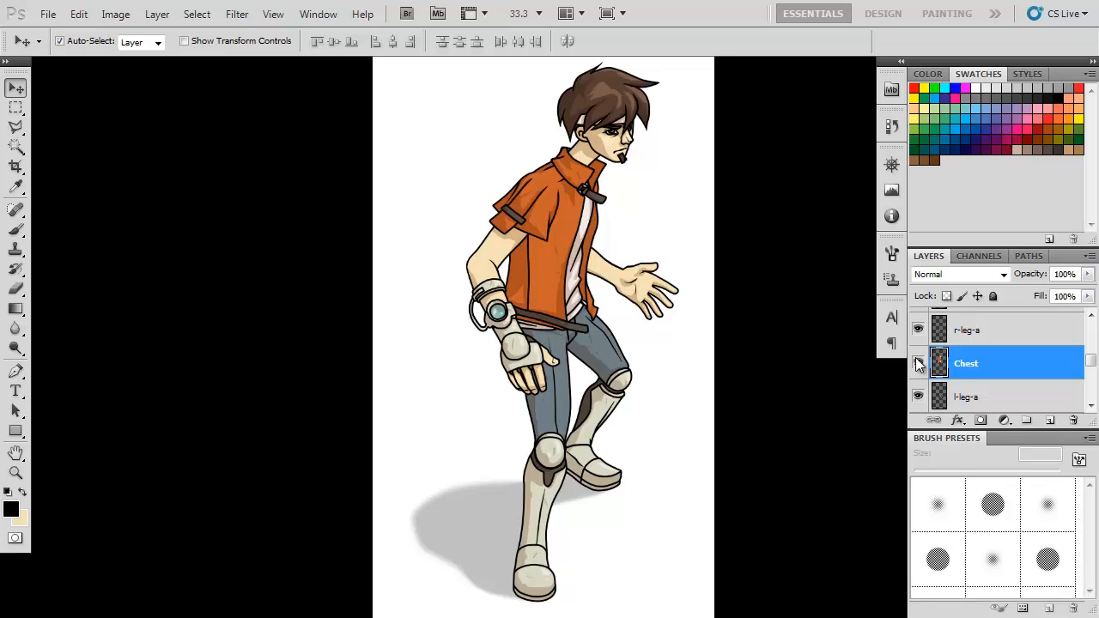
Hide and reshow the Chest, r-leg-a and l-leg-a layers to check the character's separated body parts.
left_click(919, 365)
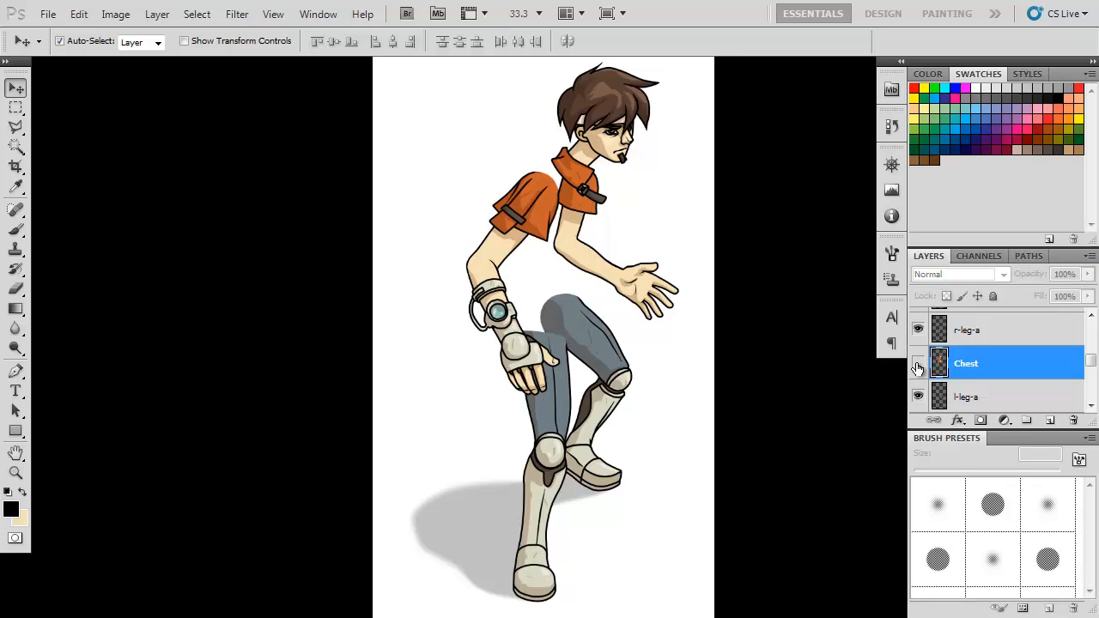
left_click(918, 365)
left_click(919, 330)
left_click(918, 329)
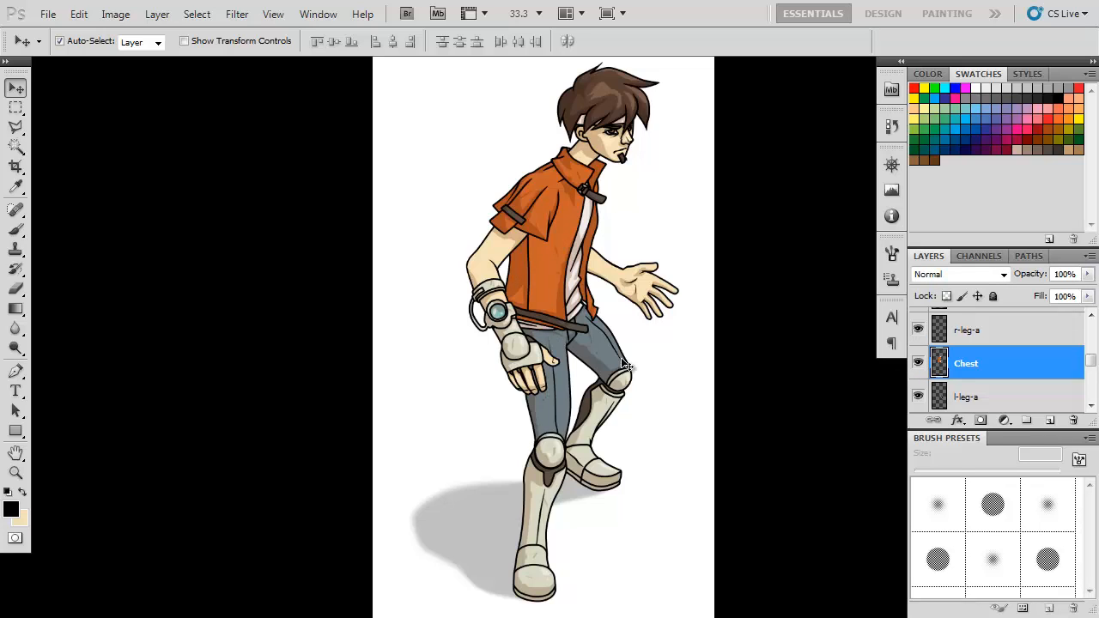
scroll(1020, 391, "down", 1)
left_click(918, 364)
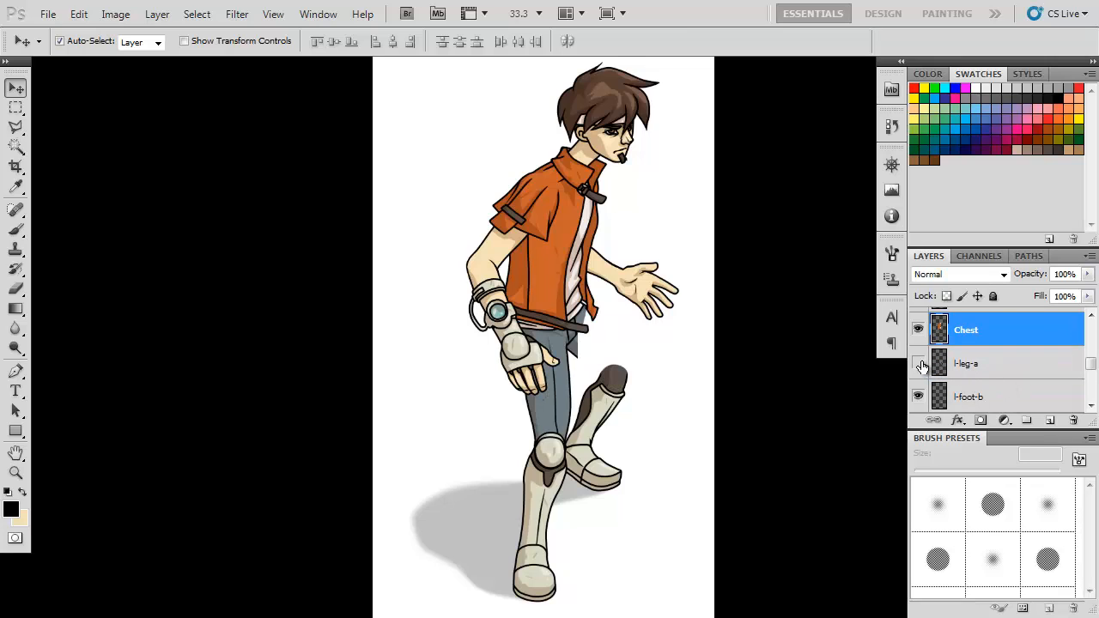
left_click(918, 364)
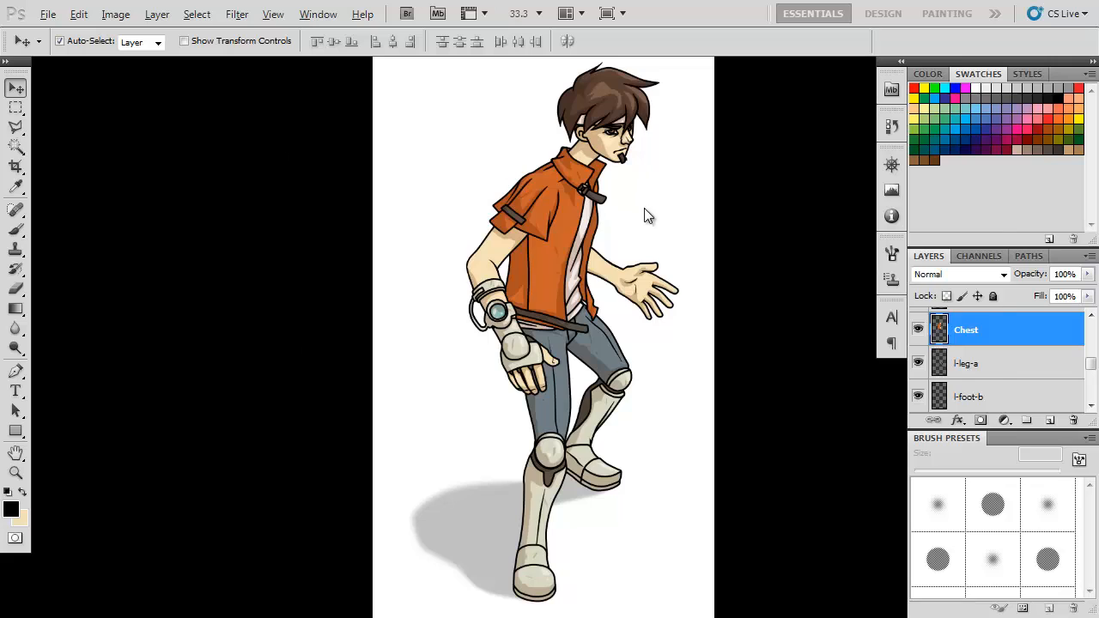
Switch to Unity and select the character's right arm controller with the Rotate tool.
key("alt+Tab")
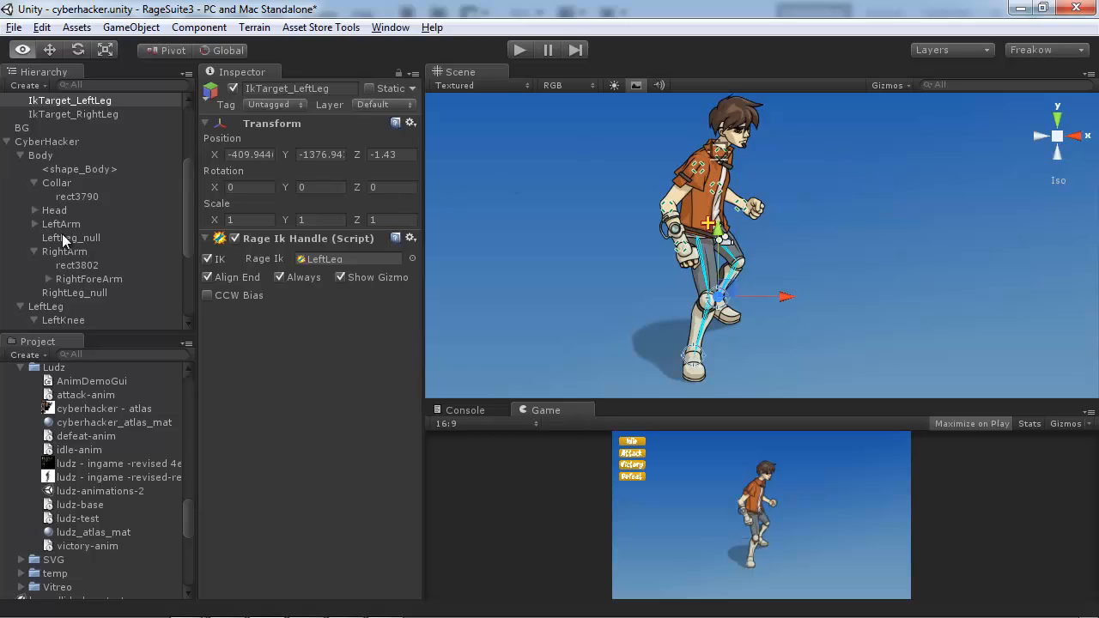
left_click(694, 174)
key("e")
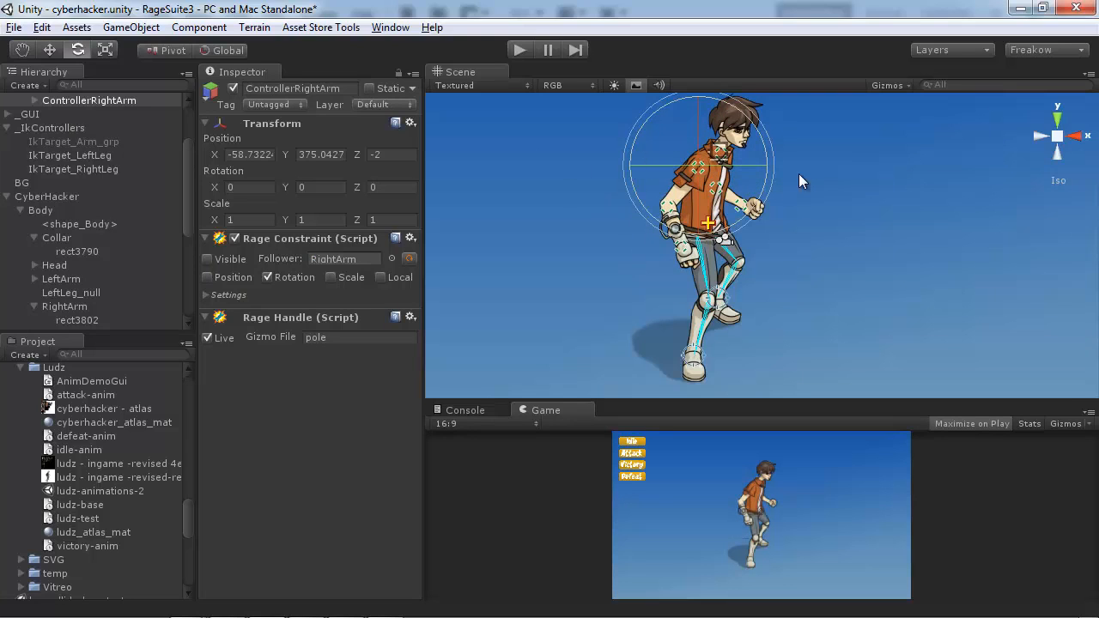
Try raising the character's left leg forward with the IkTarget_LeftLeg handle, and undo the move.
left_click(728, 306)
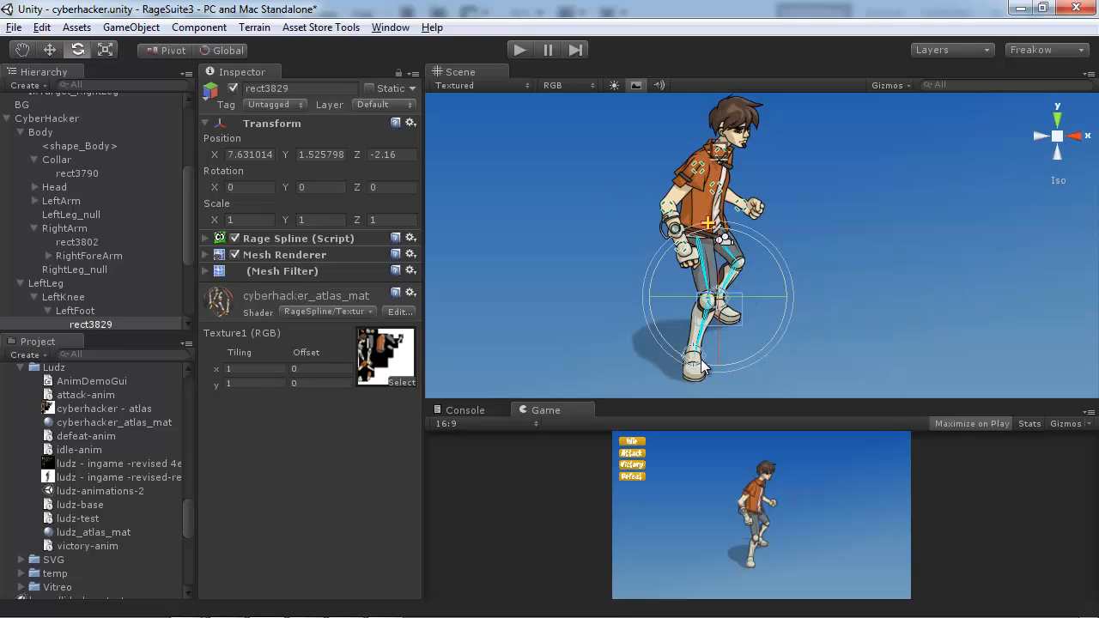
key("q")
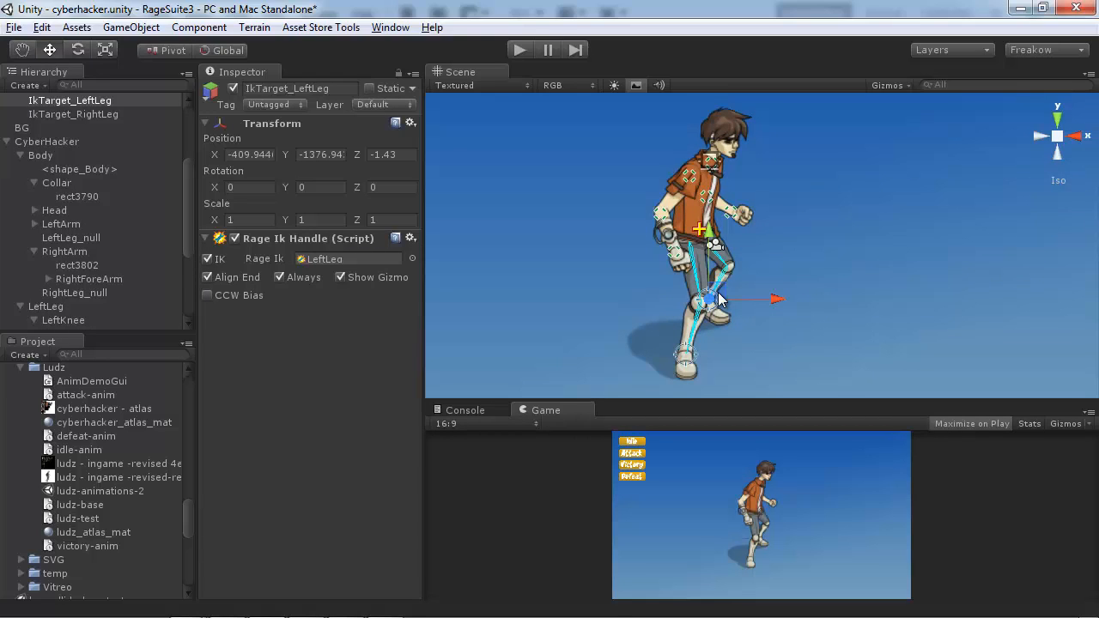
mouse_move(719, 295)
left_mouse_down()
mouse_move(778, 245)
mouse_move(708, 311)
left_mouse_up()
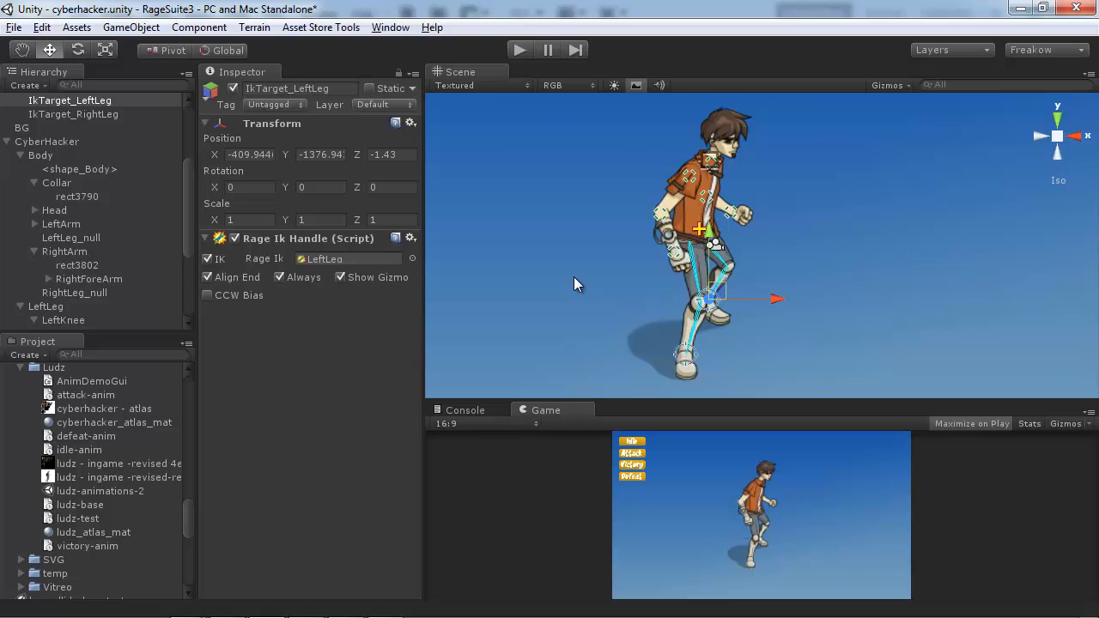
left_click_drag(728, 285, 779, 251)
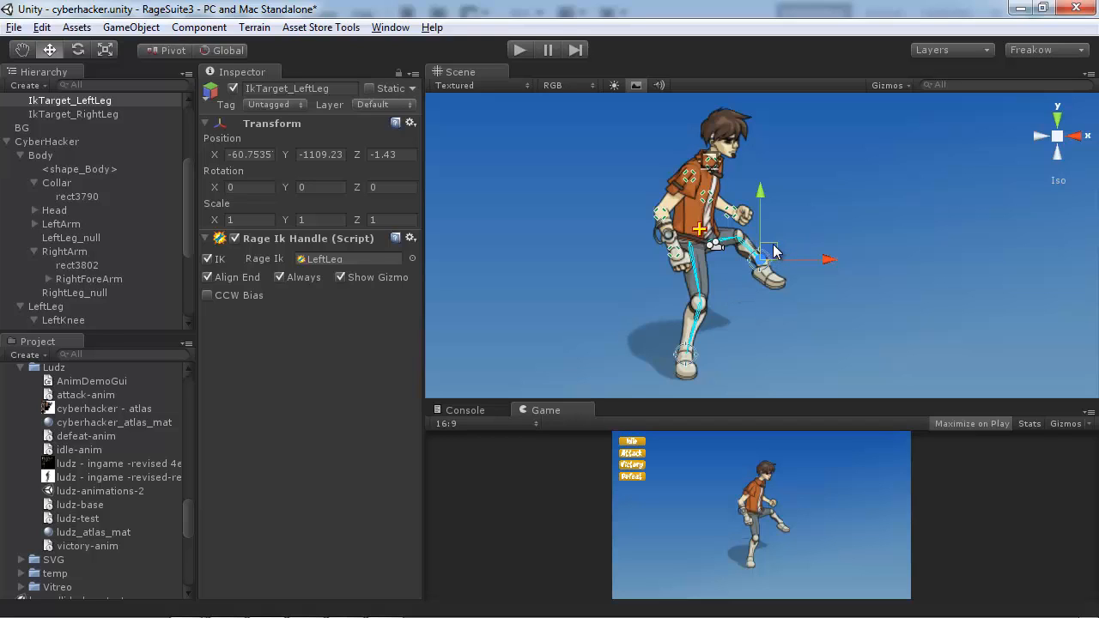
key("ctrl+z")
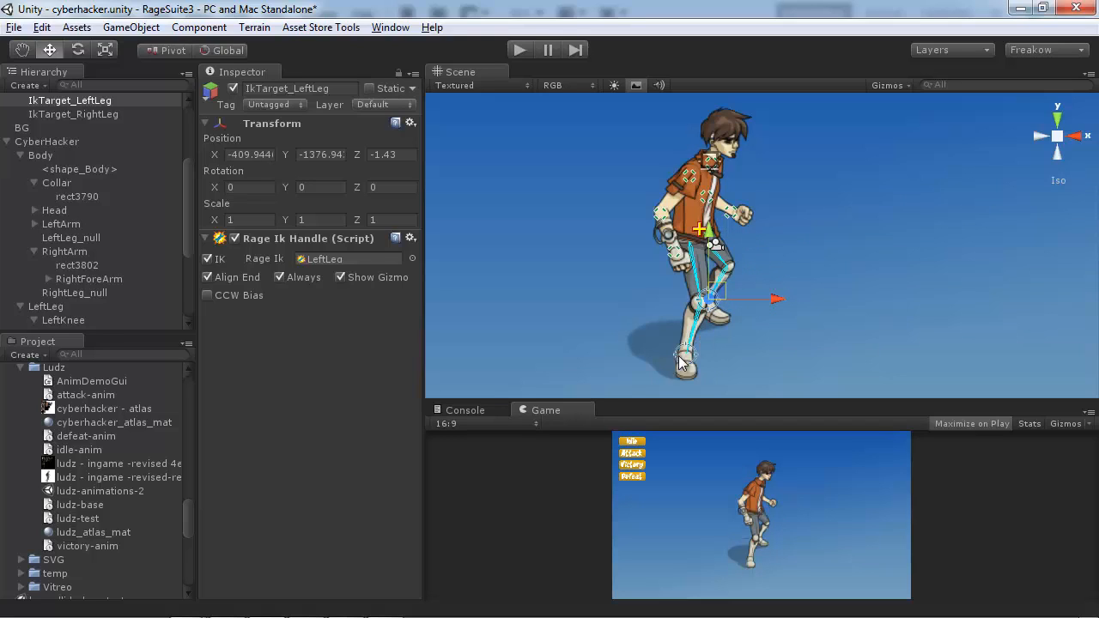
Try shifting ControllerBody slightly down and forward to test the planted legs, and undo the move.
left_click(702, 232)
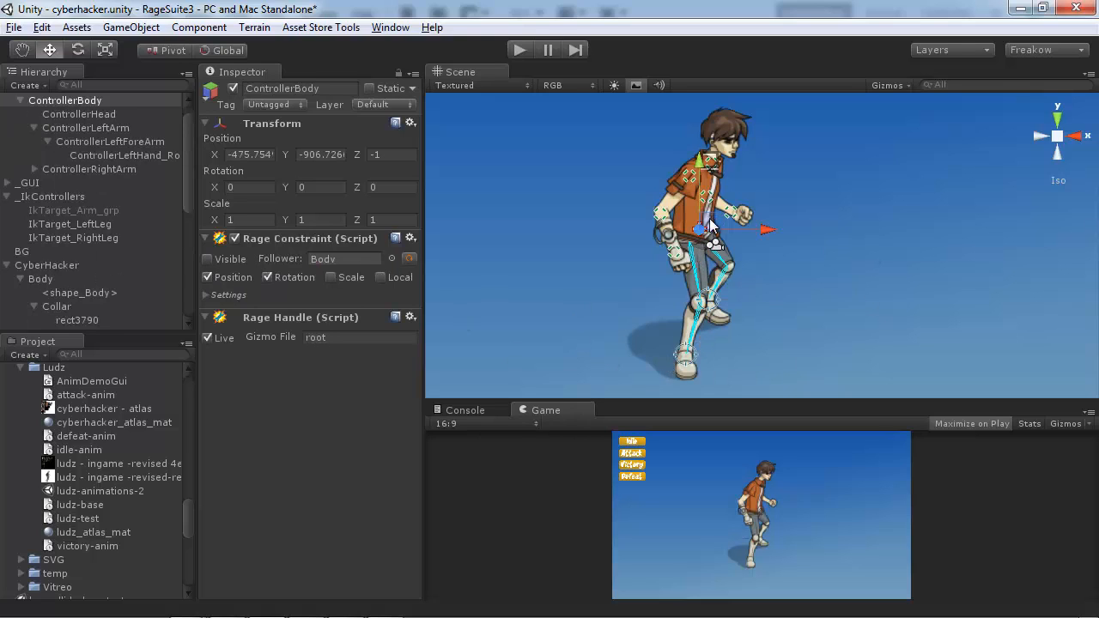
mouse_move(708, 225)
left_mouse_down()
mouse_move(706, 258)
mouse_move(720, 217)
mouse_move(695, 226)
mouse_move(714, 228)
left_mouse_up()
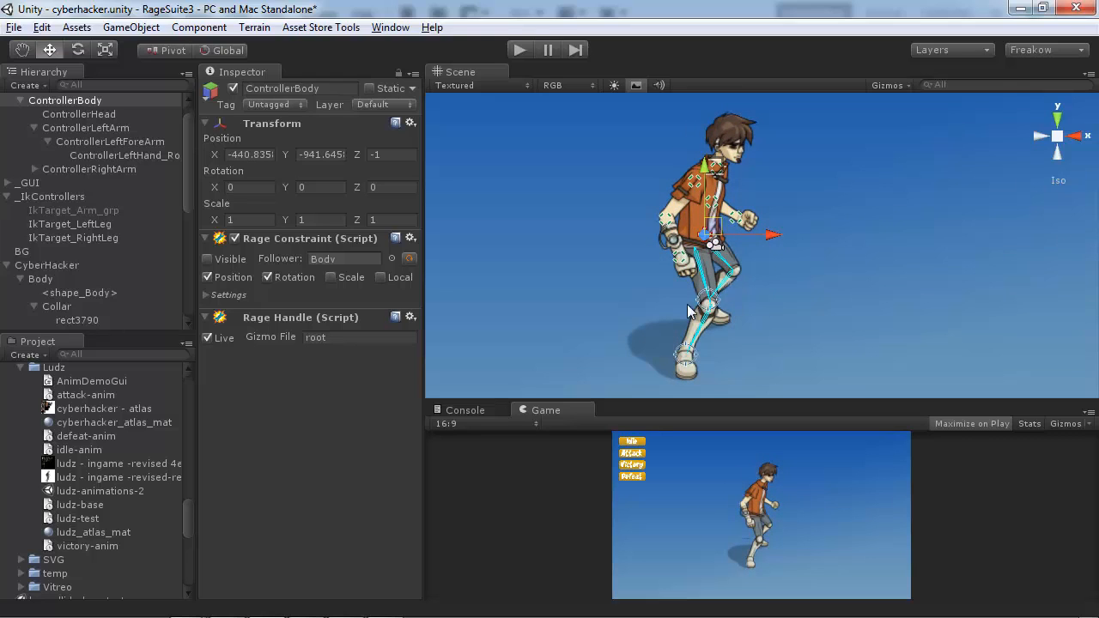
key("ctrl+z")
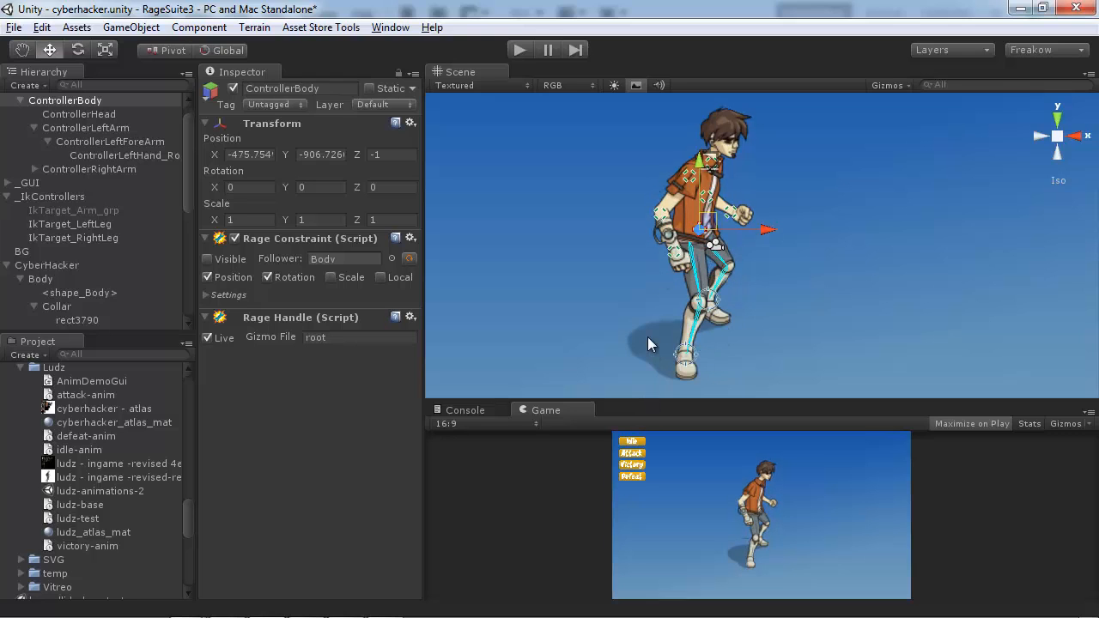
Enlarge the Game view and frame the animation buttons beside the character in the Scene view.
left_click_drag(647, 401, 646, 254)
left_click_drag(619, 148, 675, 128)
scroll(676, 146, "up", 2)
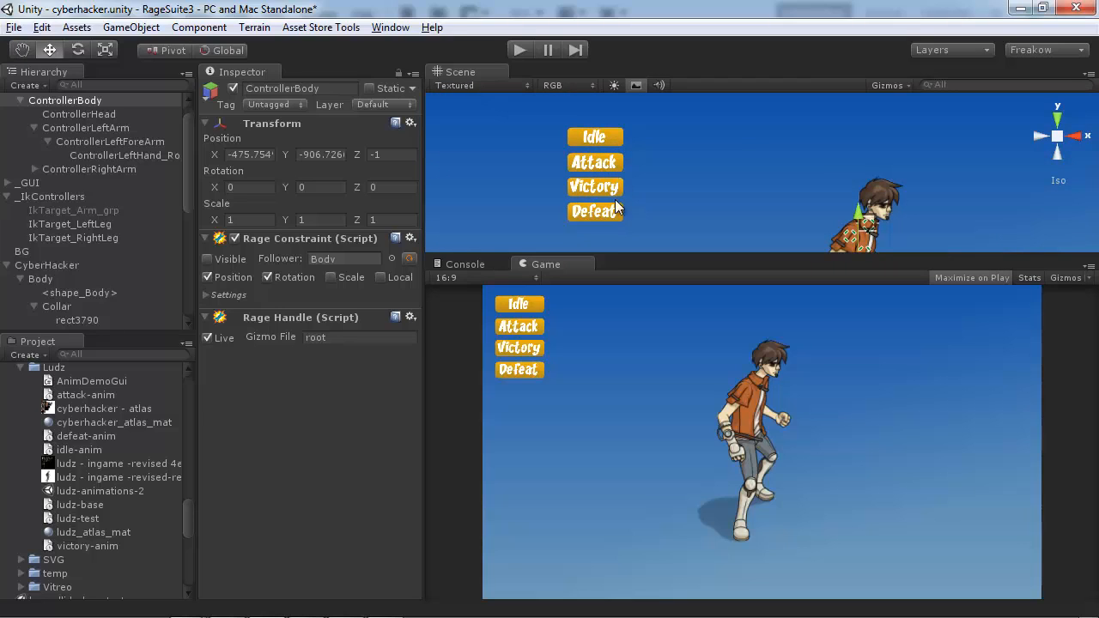
Run the scene and preview the character's Attack, Victory and Defeat animations.
left_click(520, 50)
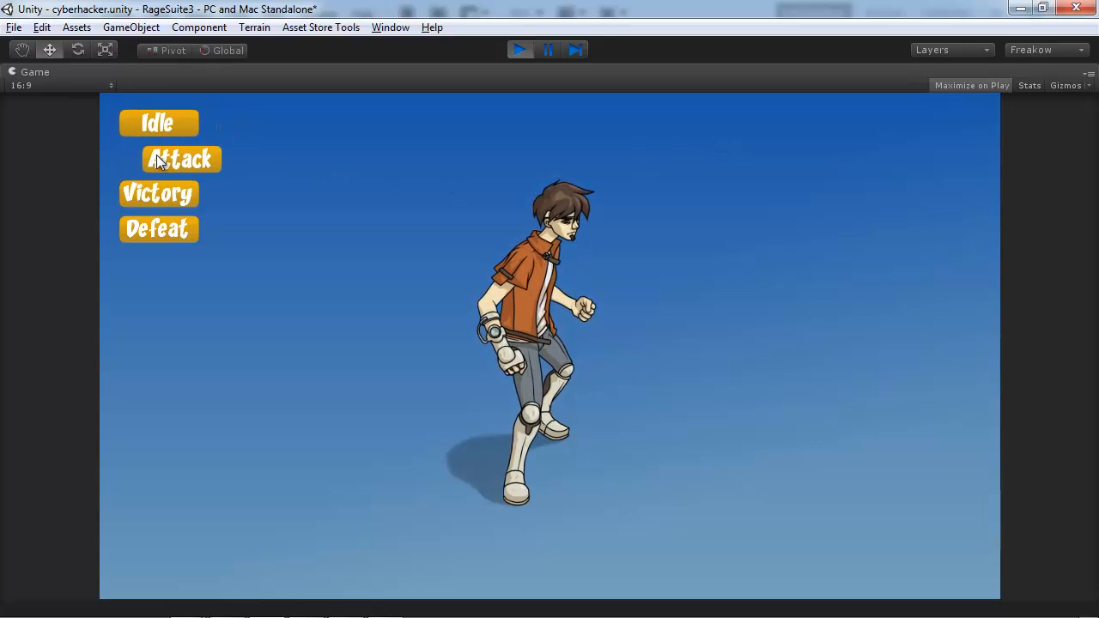
left_click(172, 230)
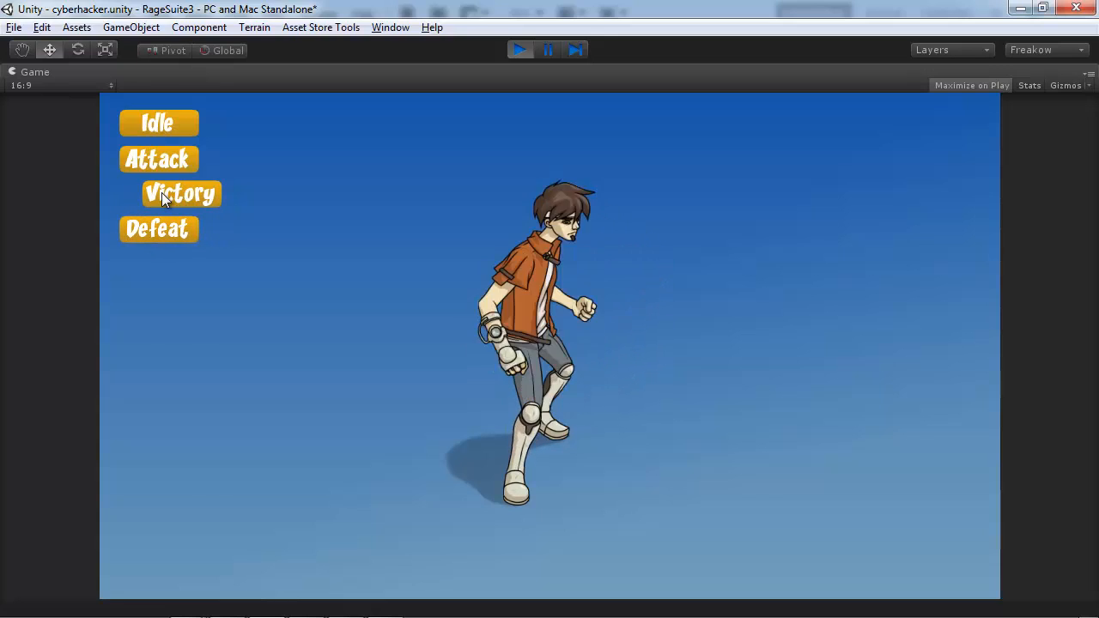
left_click(162, 192)
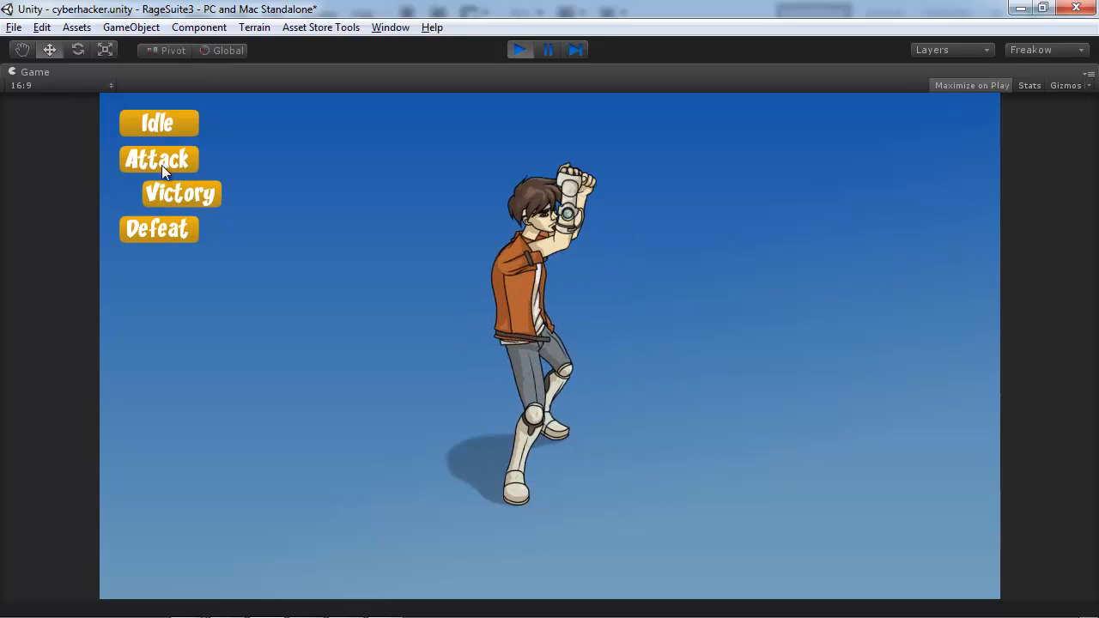
left_click(163, 157)
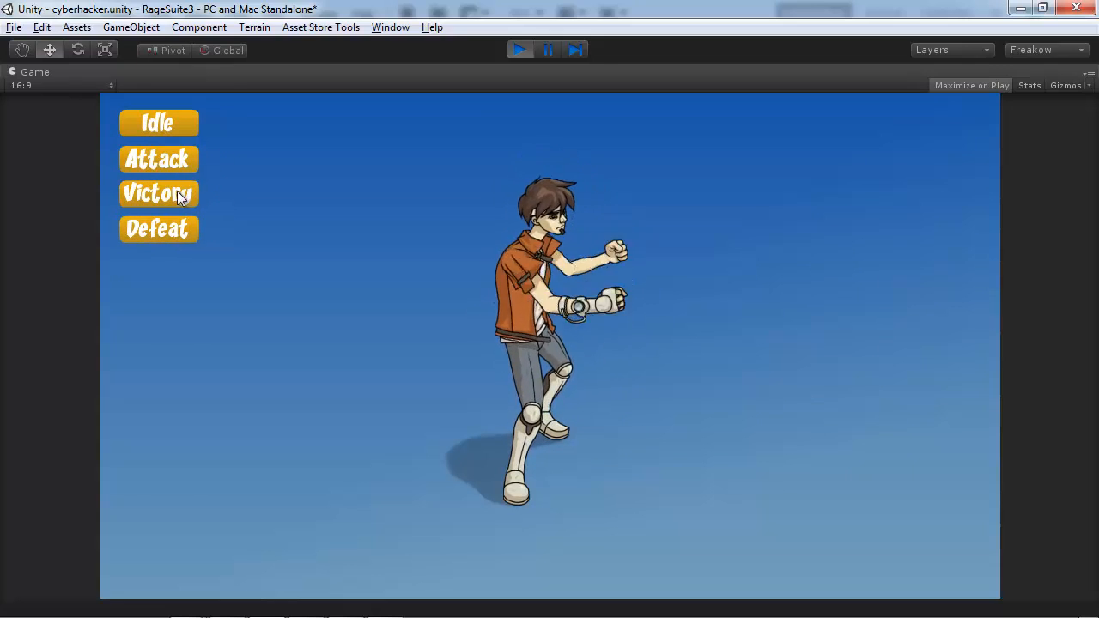
left_click(177, 195)
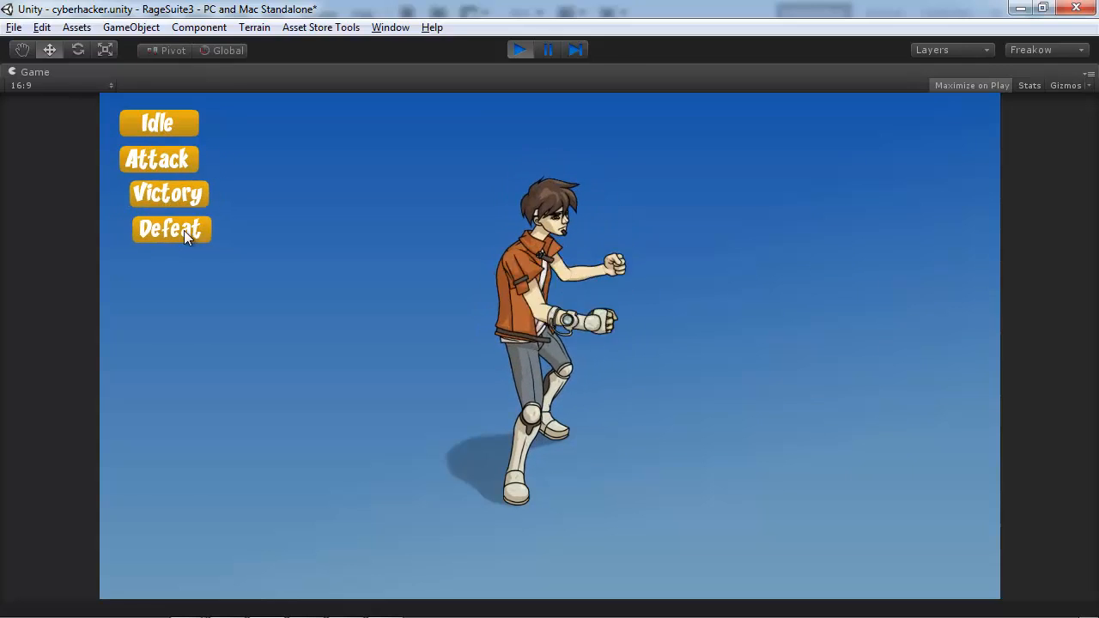
left_click(177, 231)
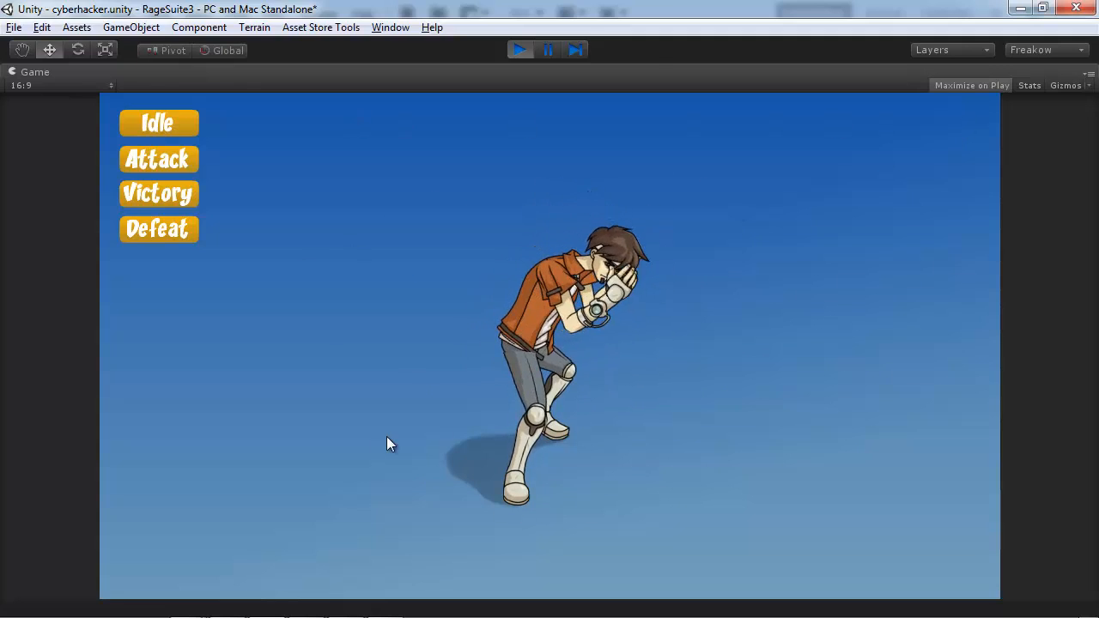
Inspect the animation event at 0:00 of the idle-anim clip in a widened Animation window, and close the window.
left_click(394, 29)
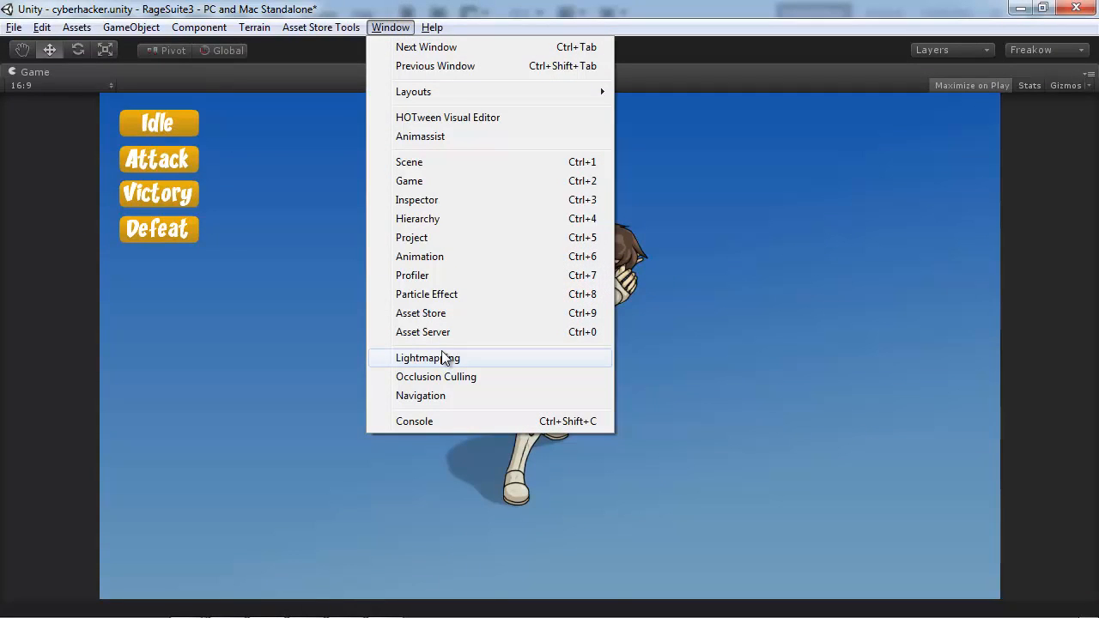
left_click(445, 258)
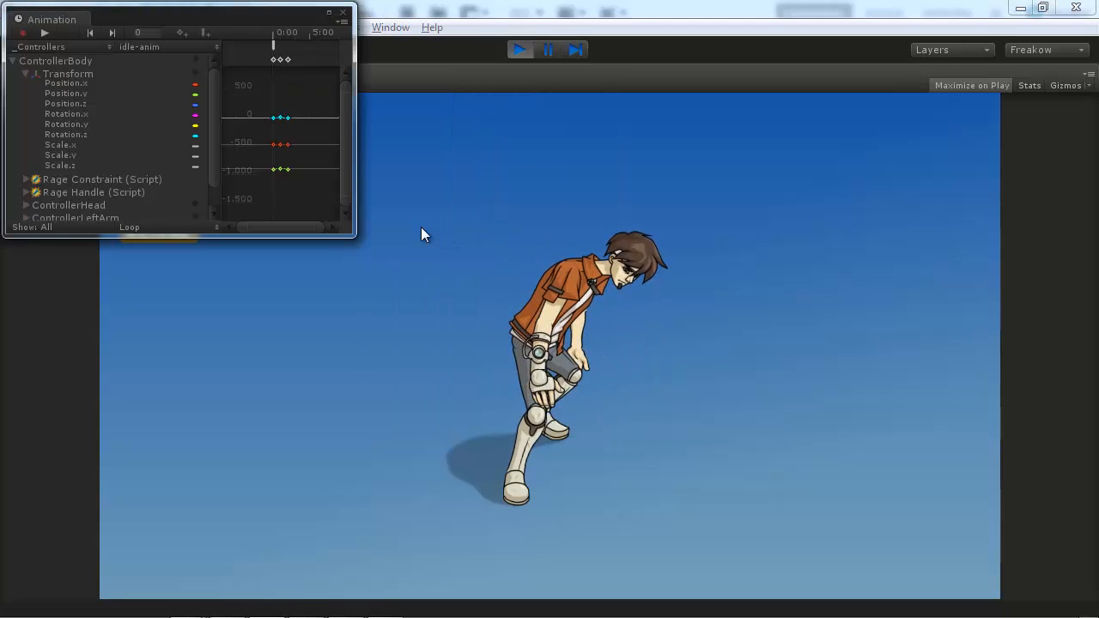
left_click_drag(356, 167, 685, 177)
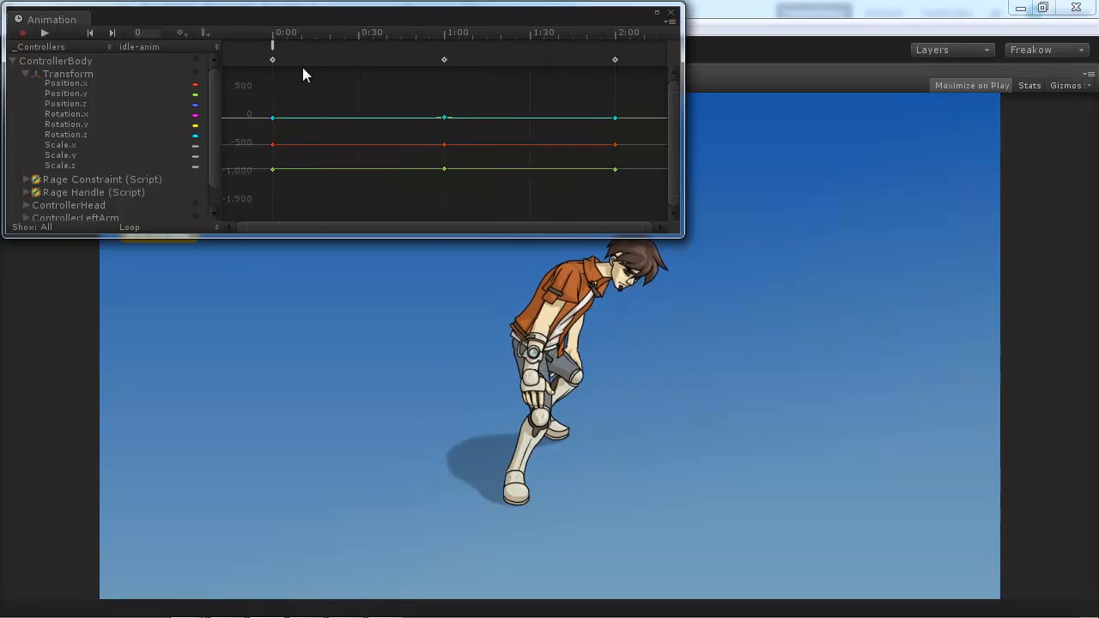
double_click(273, 48)
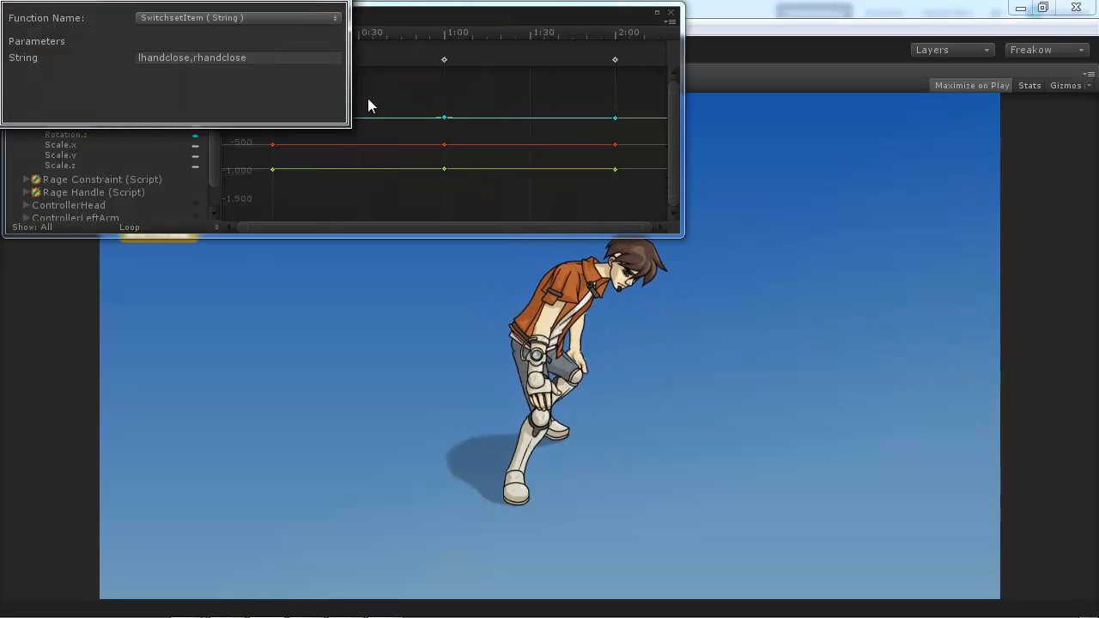
left_click(399, 14)
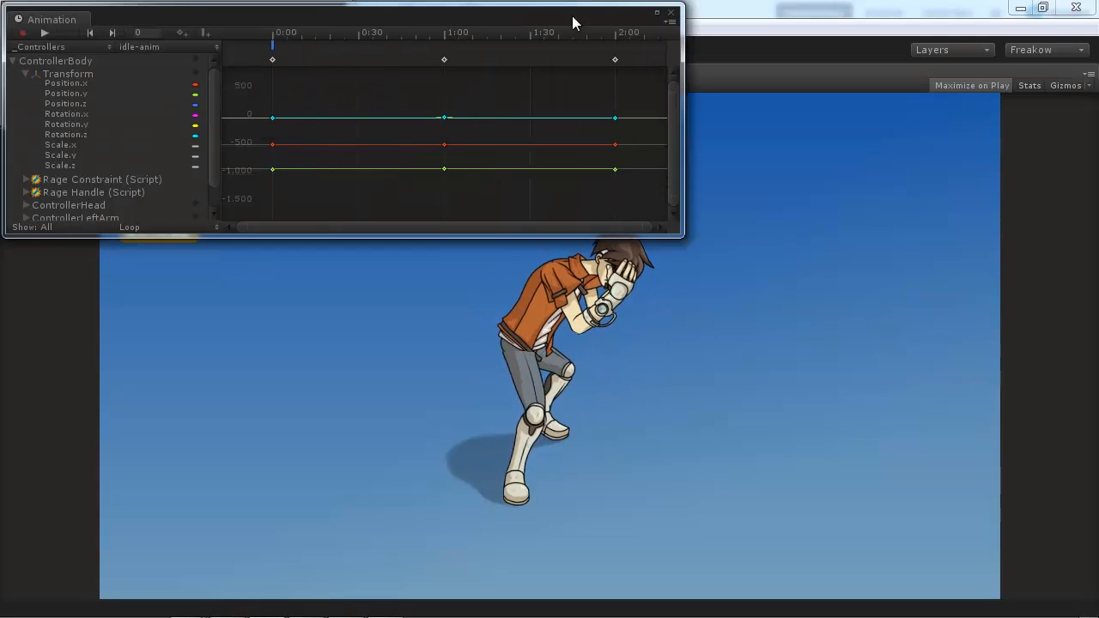
left_click(673, 15)
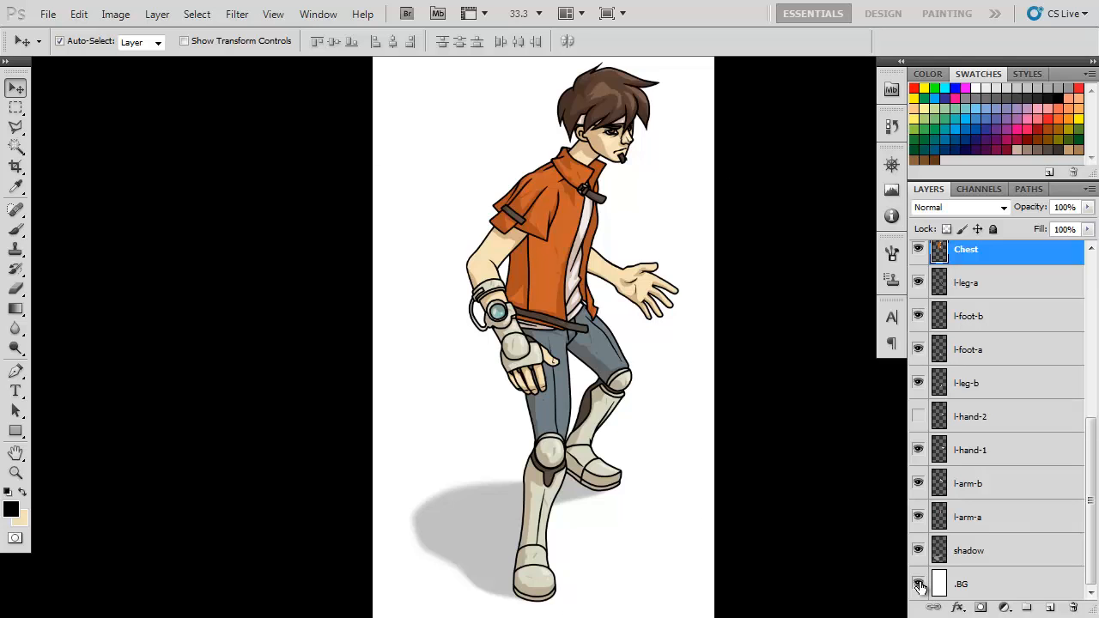
In Photoshop, hide and reshow the .BG layer to check the transparency behind the character.
left_click(919, 584)
left_click(1003, 293)
left_click(985, 329)
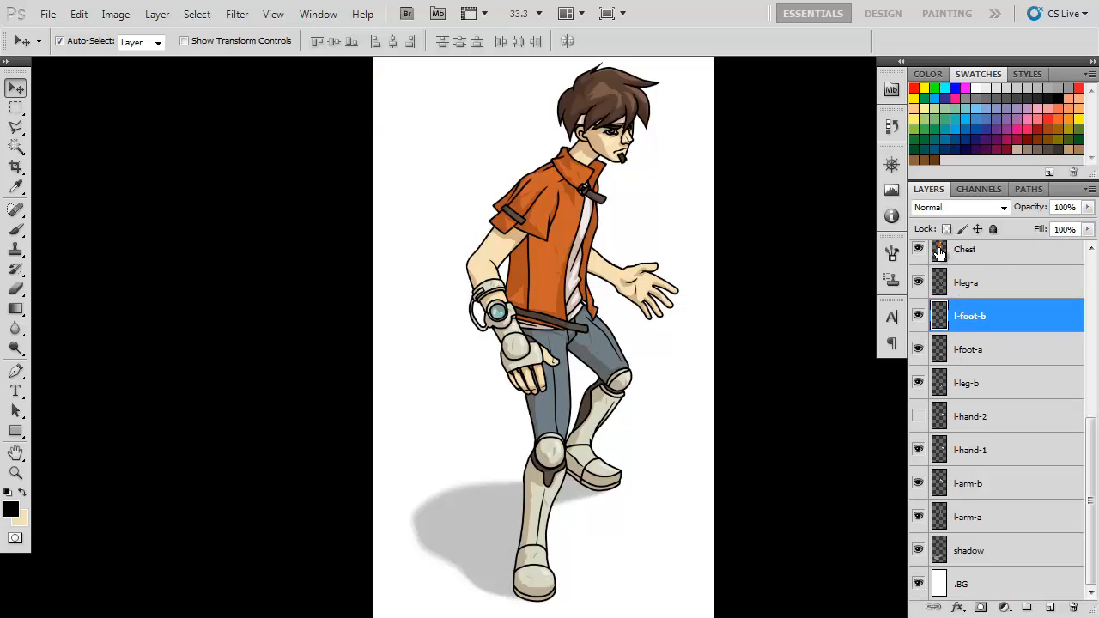
left_click(992, 256)
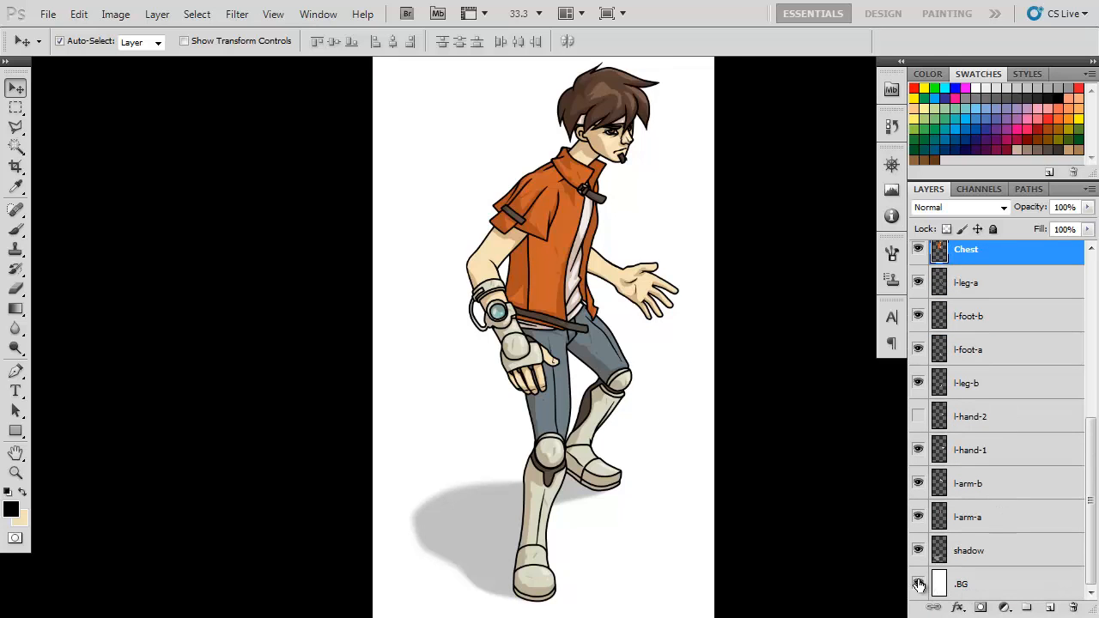
left_click(918, 584)
left_click(919, 585)
left_click(919, 584)
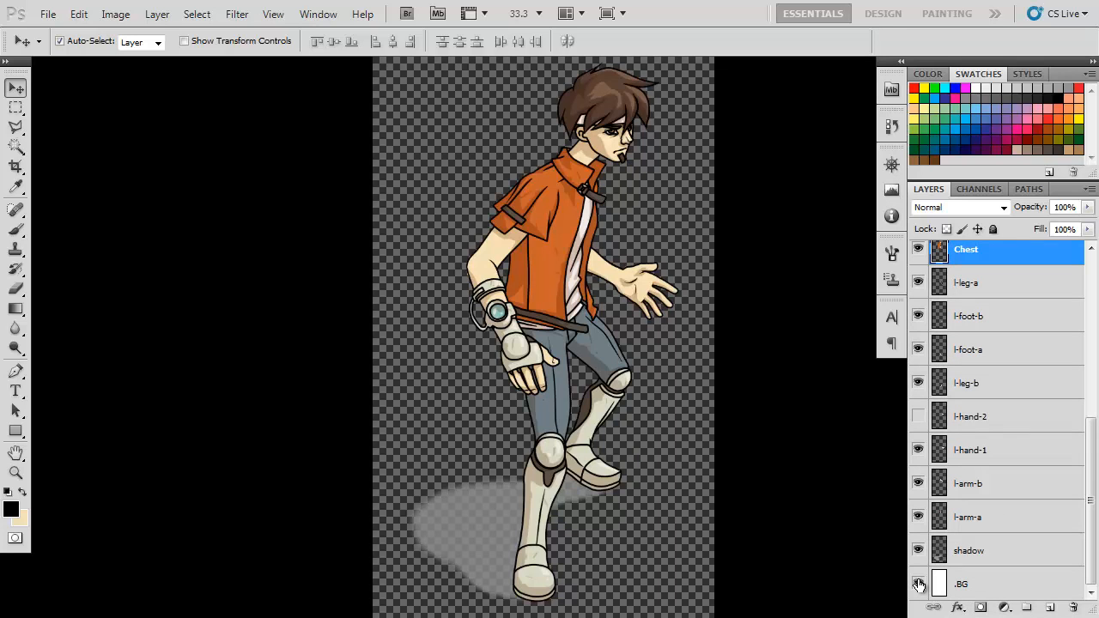
left_click(918, 584)
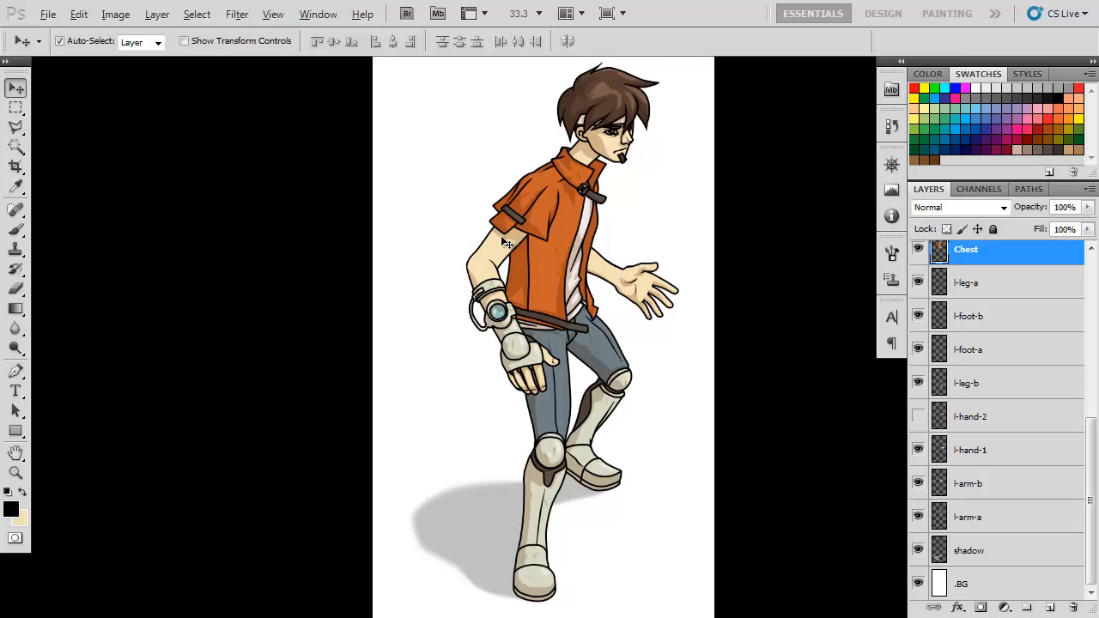
Resize the canvas to 2048 by 2048 pixels around the centred character, proceeding with the clipping.
scroll(500, 237, "down", 4)
key("alt")
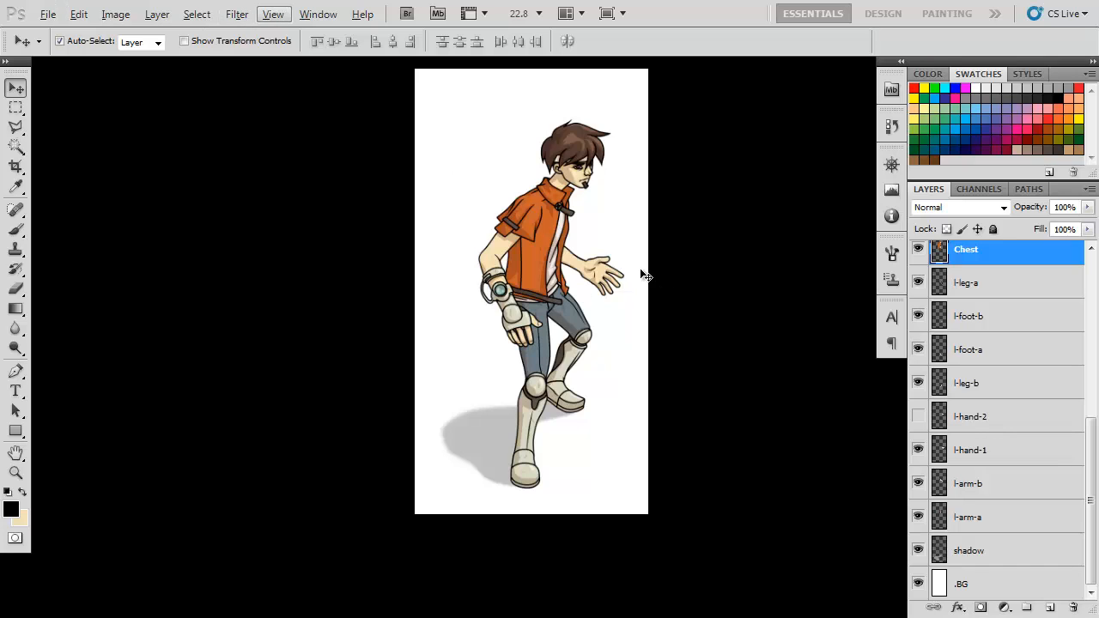
left_click_drag(644, 272, 634, 304)
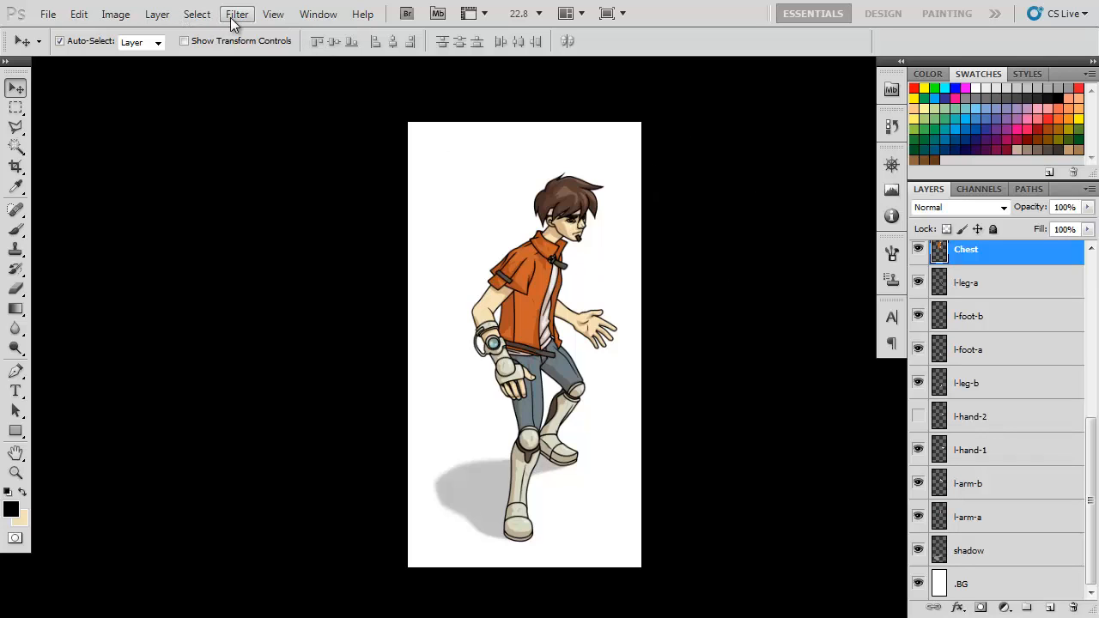
left_click(116, 14)
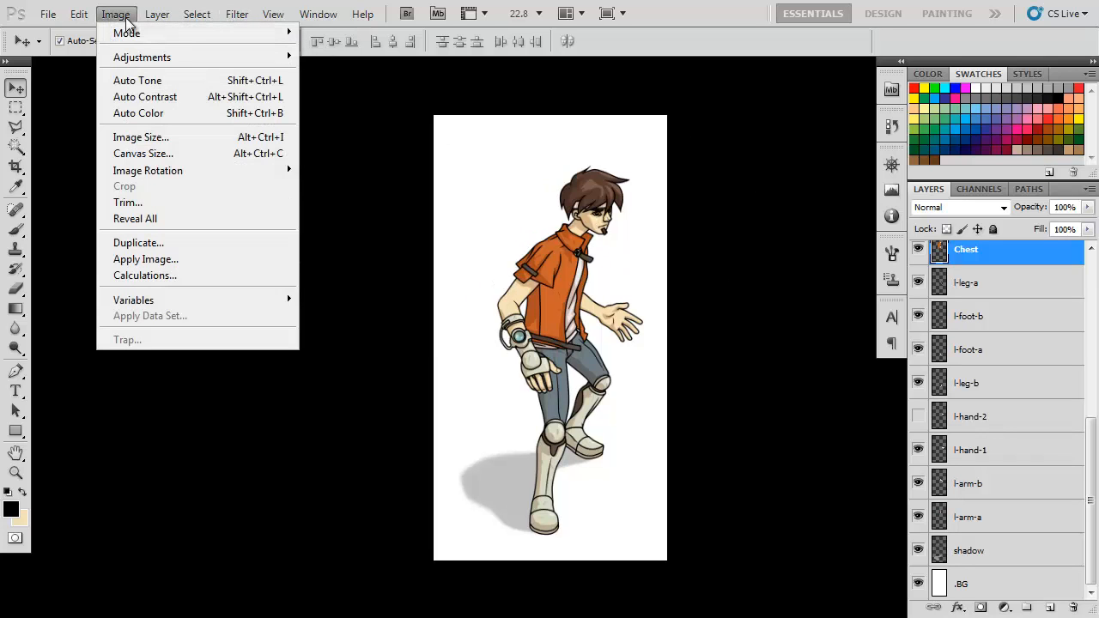
left_click(144, 154)
left_click_drag(841, 284, 743, 201)
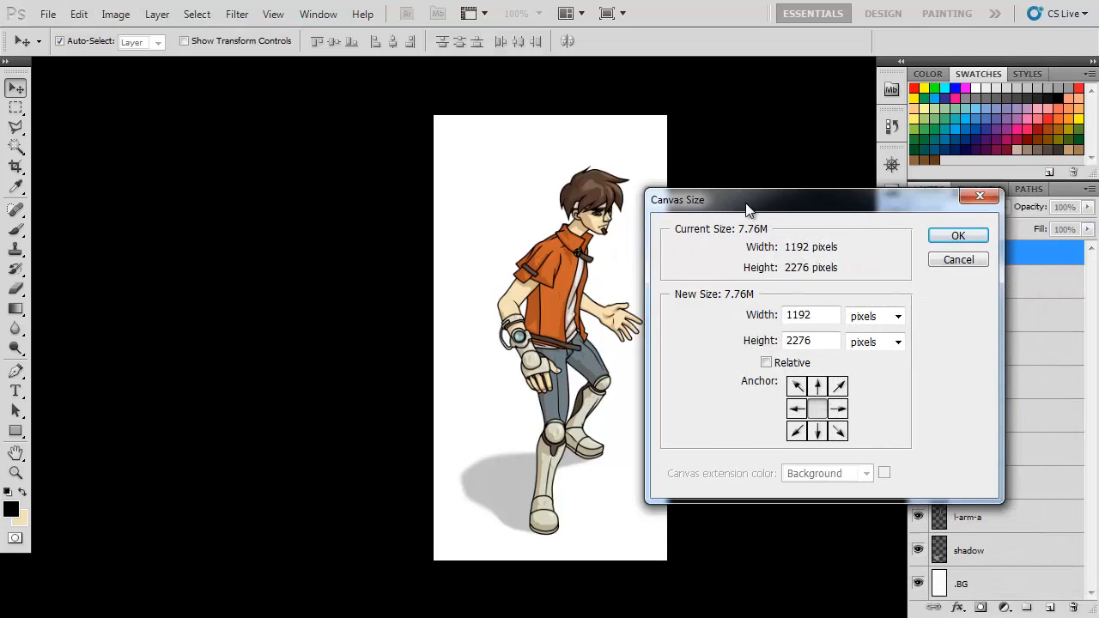
left_click_drag(818, 308, 733, 307)
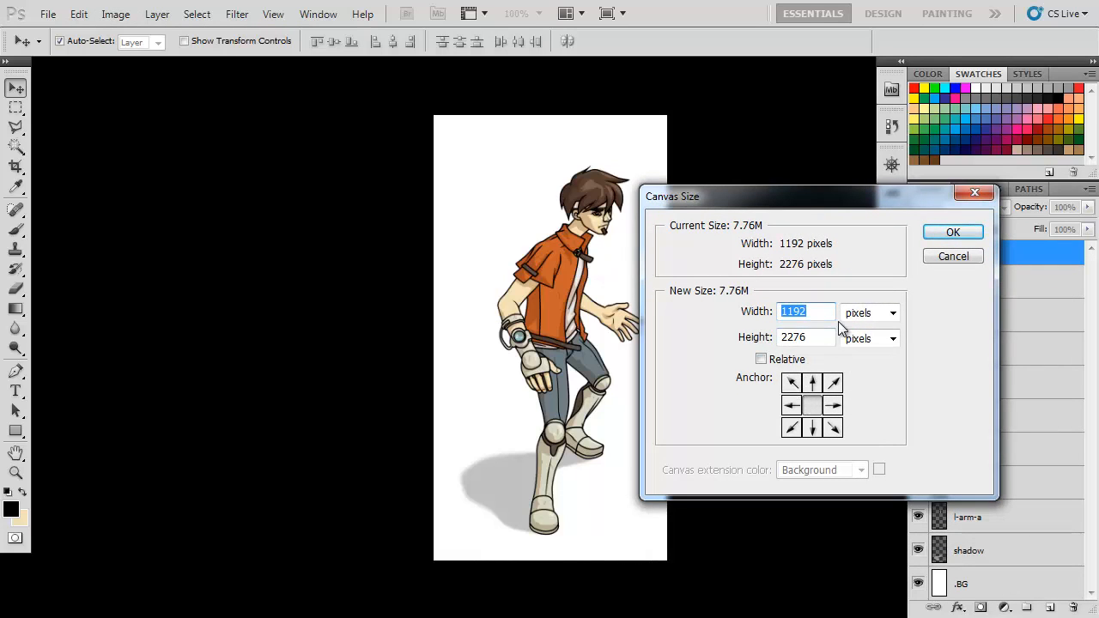
type("2048")
key("Tab")
key("Tab")
type("2048")
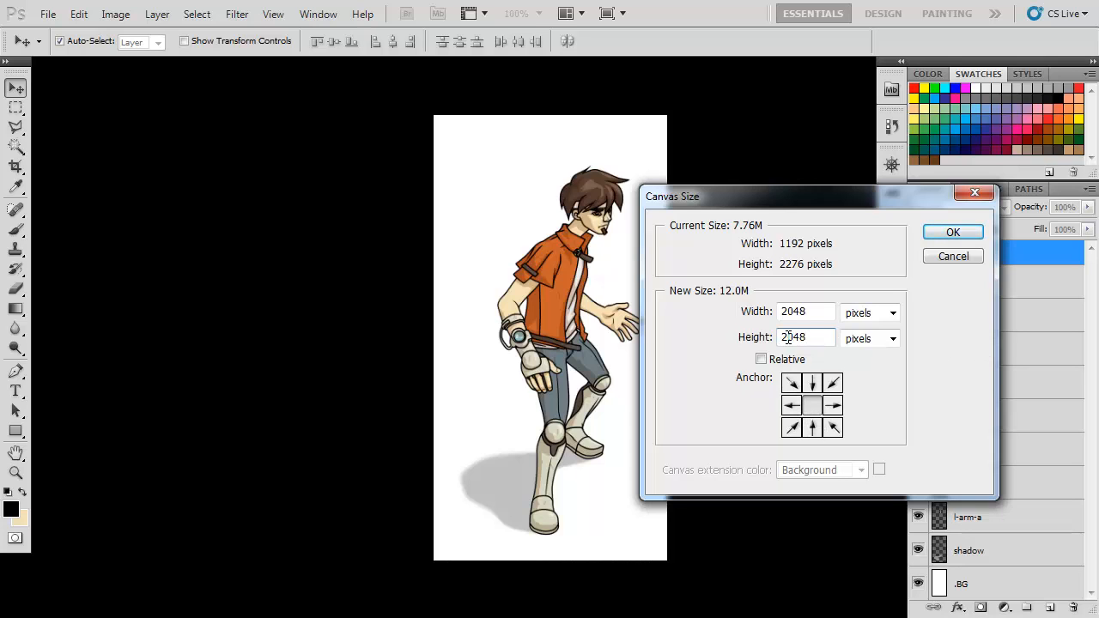
left_click(944, 234)
left_click(520, 251)
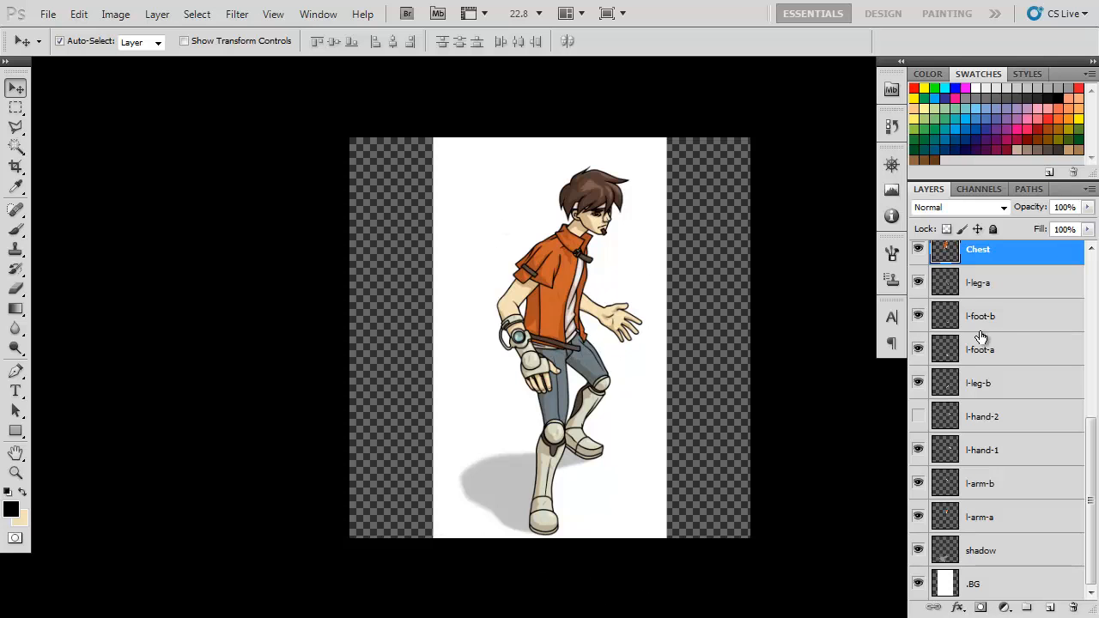
Hide the .BG layer so the character parts sit on transparency.
scroll(1017, 347, "up", 5)
scroll(1017, 346, "up", 2)
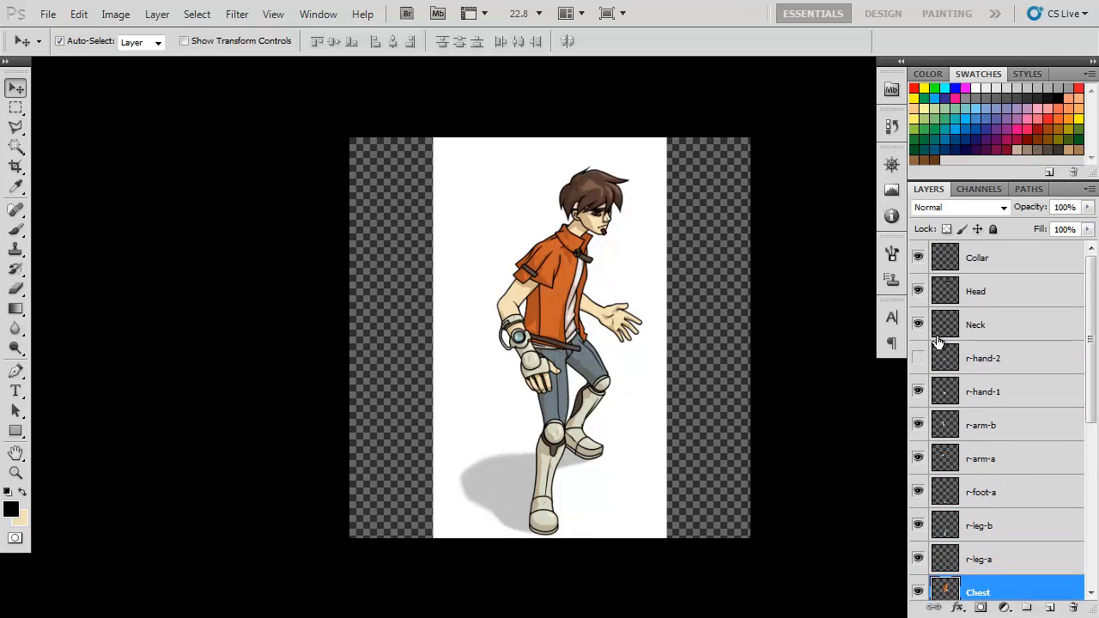
scroll(1069, 515, "down", 9)
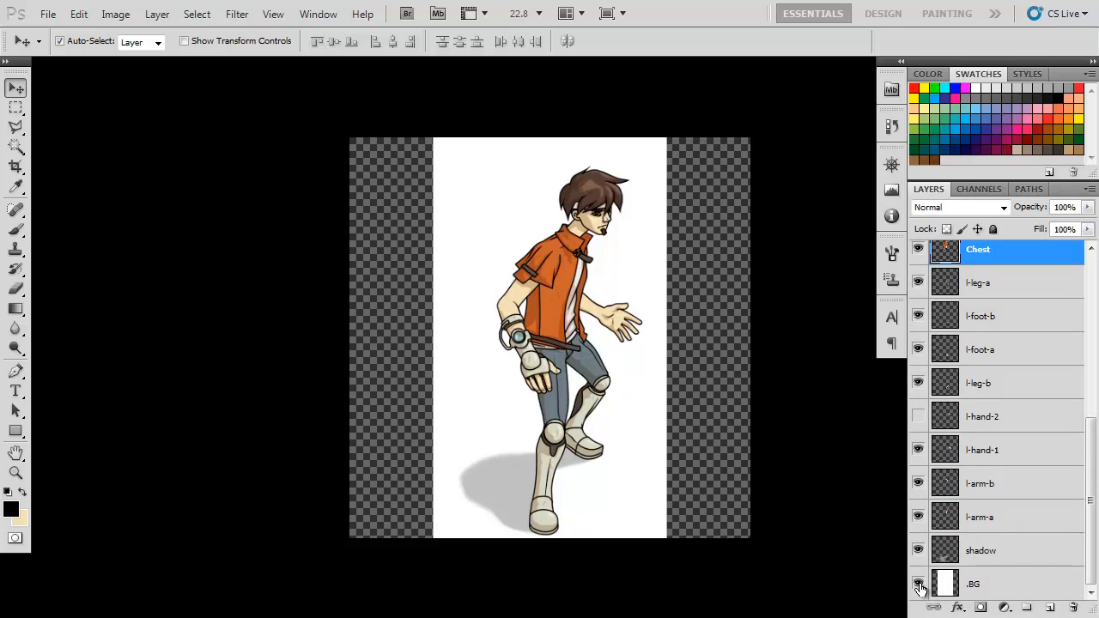
left_click(918, 584)
Try moving the Head layer's artwork on its own toward the canvas's upper-left corner, and undo the move.
left_click_drag(1095, 449, 1092, 268)
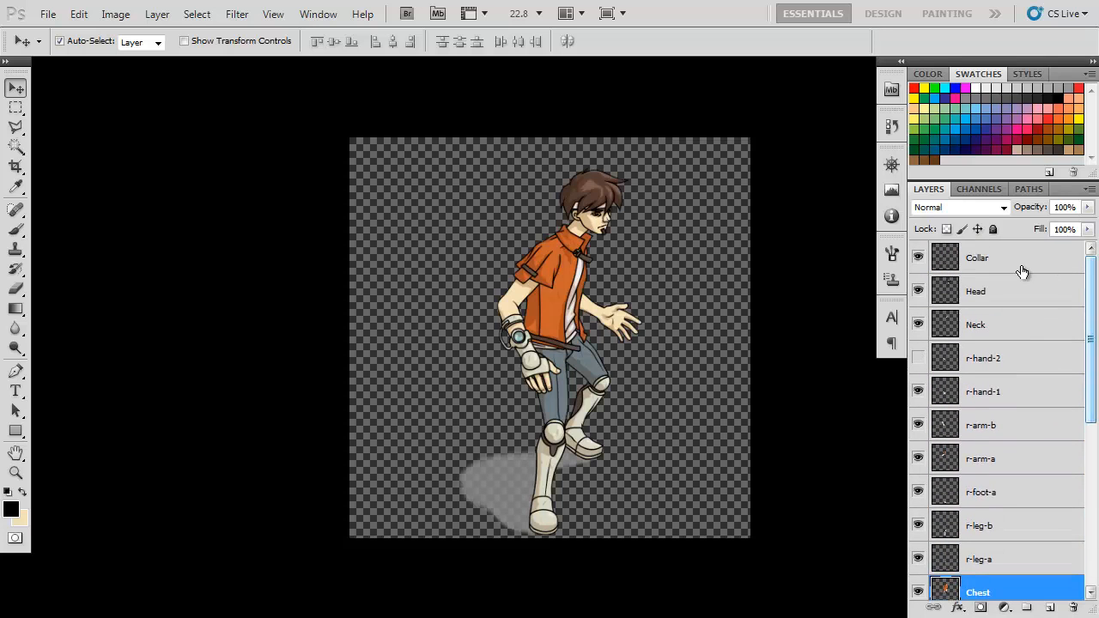
left_click(990, 292)
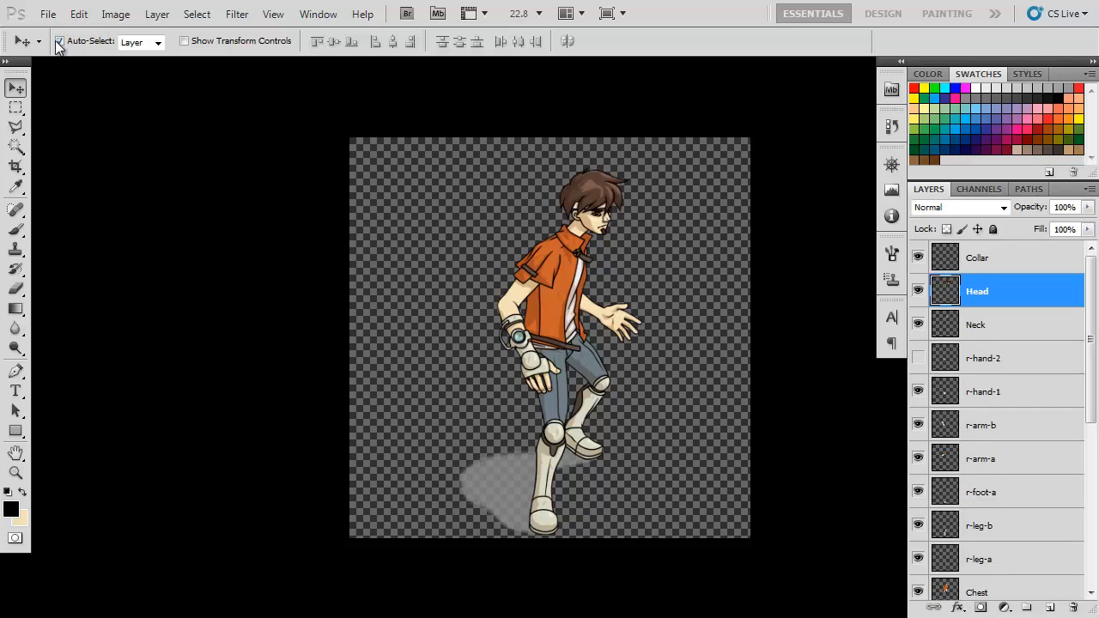
left_click(15, 88)
left_click_drag(599, 197, 419, 173)
key("ctrl+z")
Merge the Head layer down into the Neck layer and toggle the merged layer's visibility to check its contents.
left_click(996, 328, "shift")
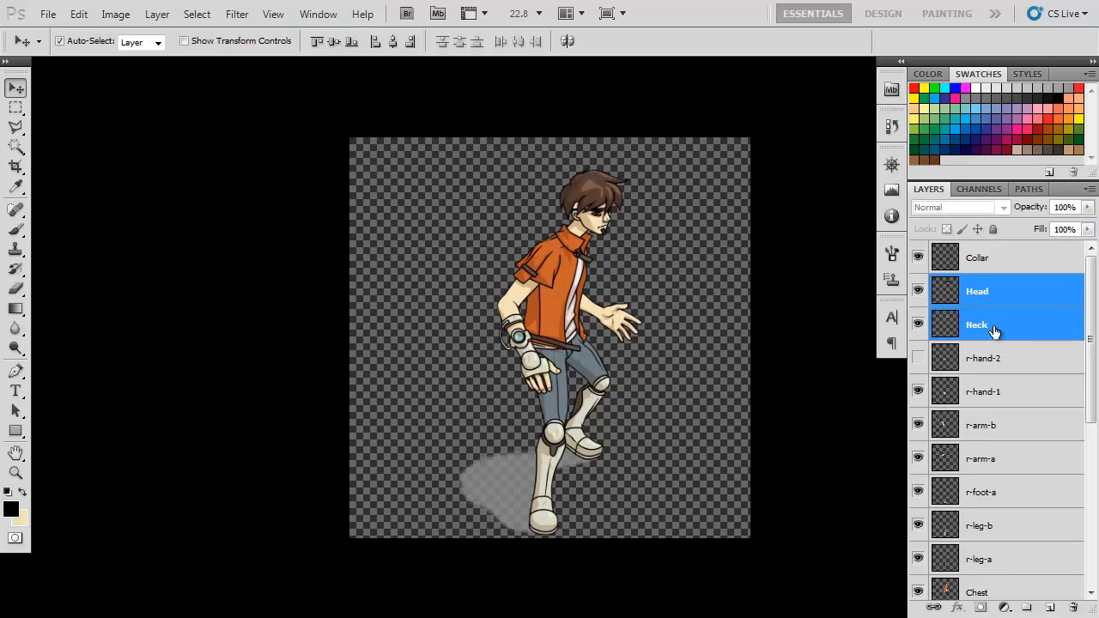
left_click(991, 303)
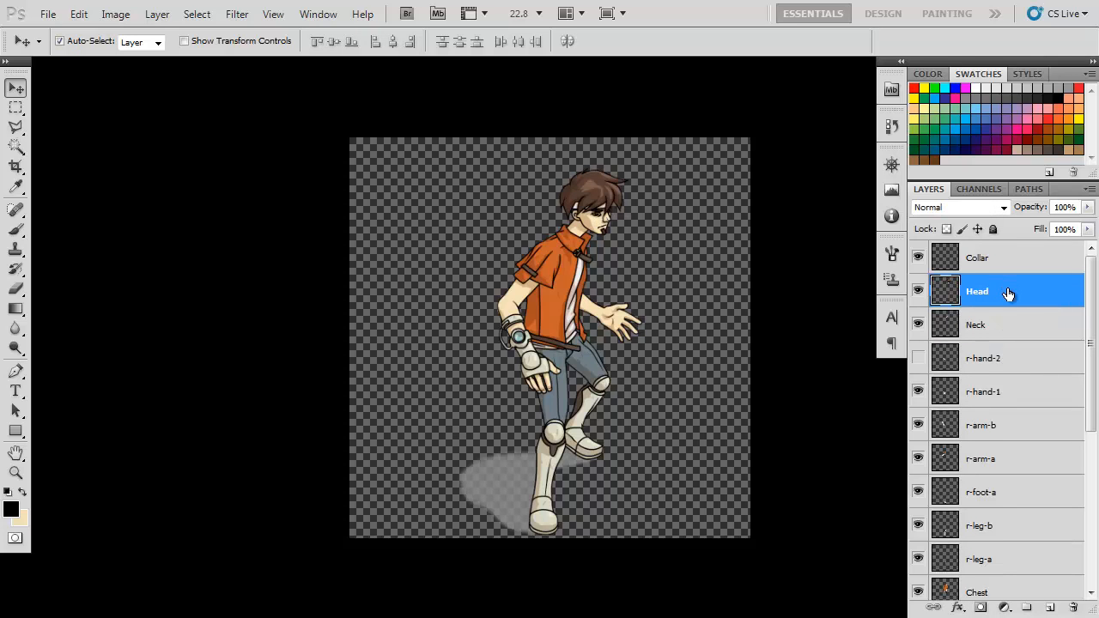
key("ctrl+e")
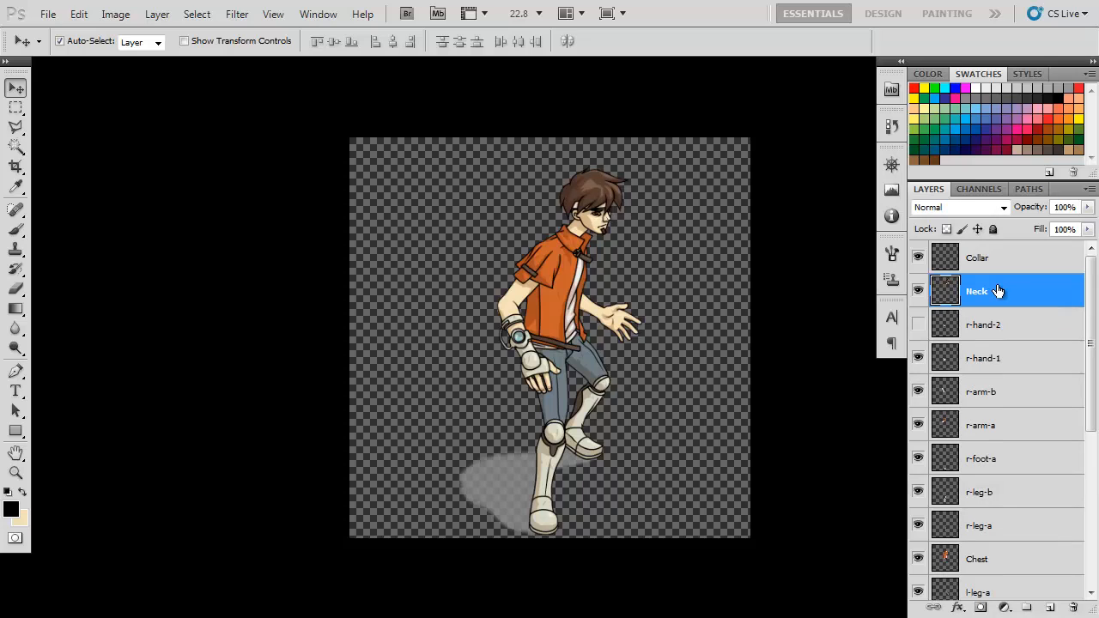
left_click(919, 294)
left_click(919, 294)
Move the merged head and neck to the canvas's upper-left corner and nudge them slightly right, clear of the canvas edge.
left_click_drag(580, 191, 389, 166)
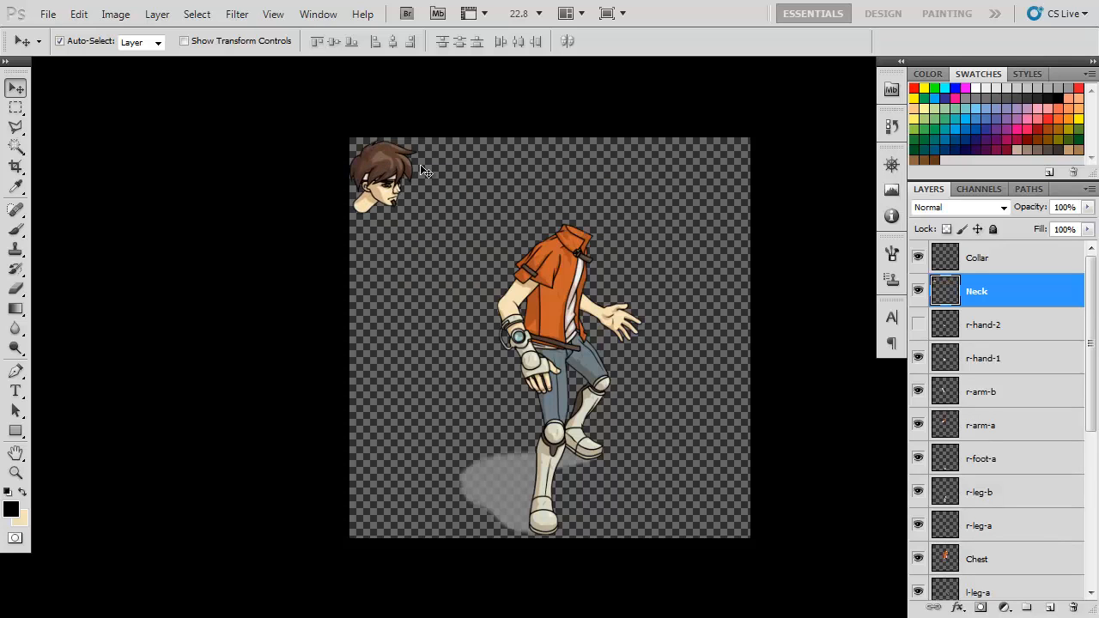
key("Right")
key("Right")
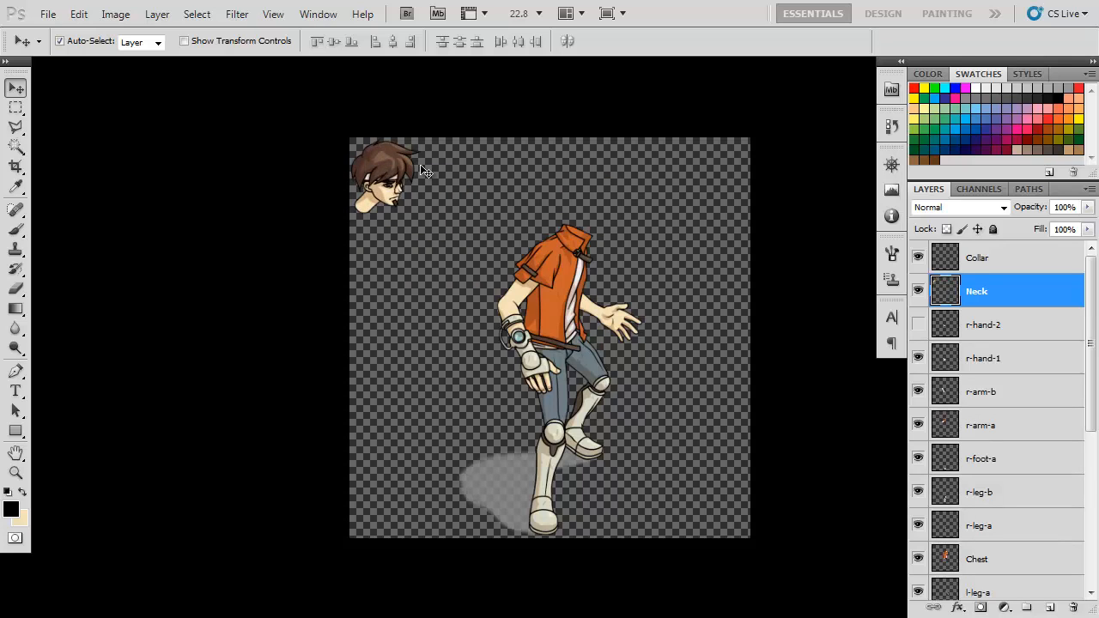
key("Right")
key("Right")
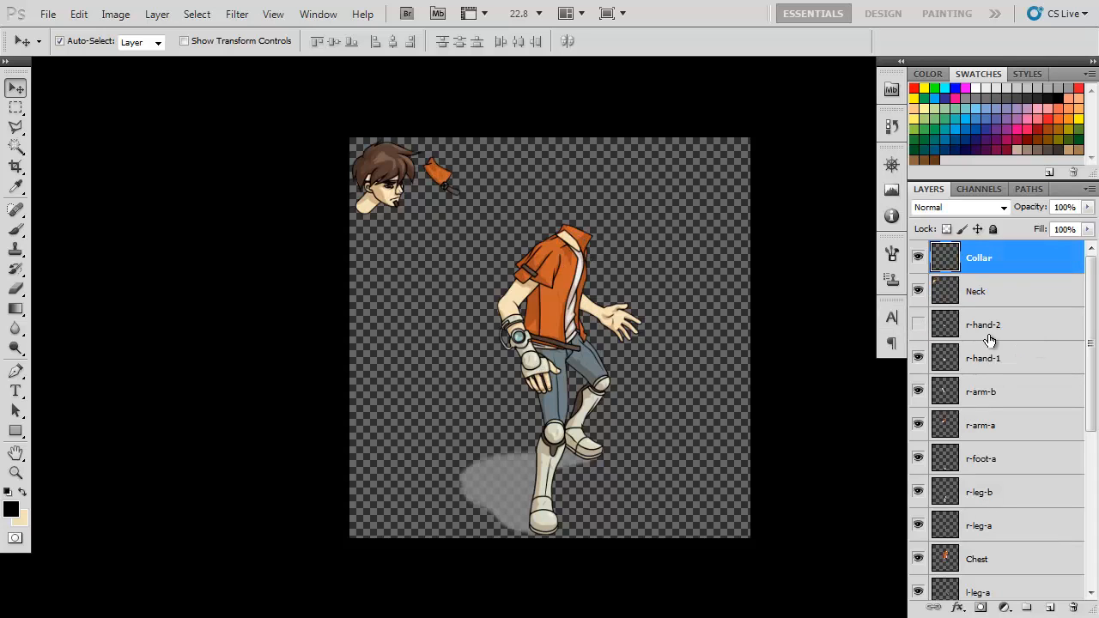
Place the r-hand-1 artwork below the head, and show the r-hand-2 layer and place its fist beside it.
left_click_drag(534, 367, 370, 238)
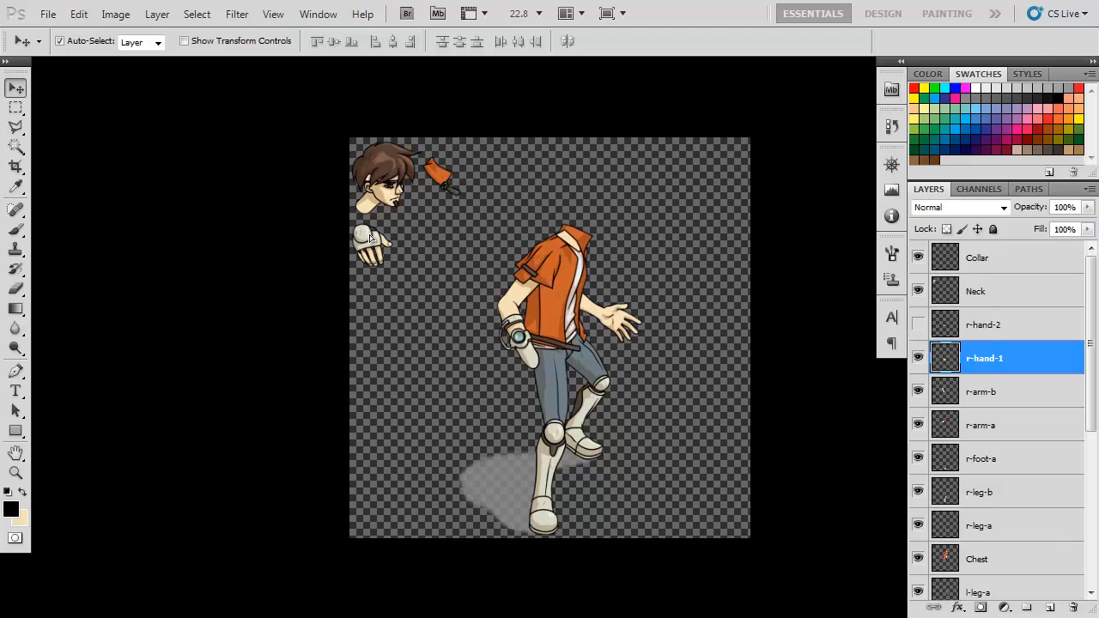
left_click(932, 332)
left_click(918, 325)
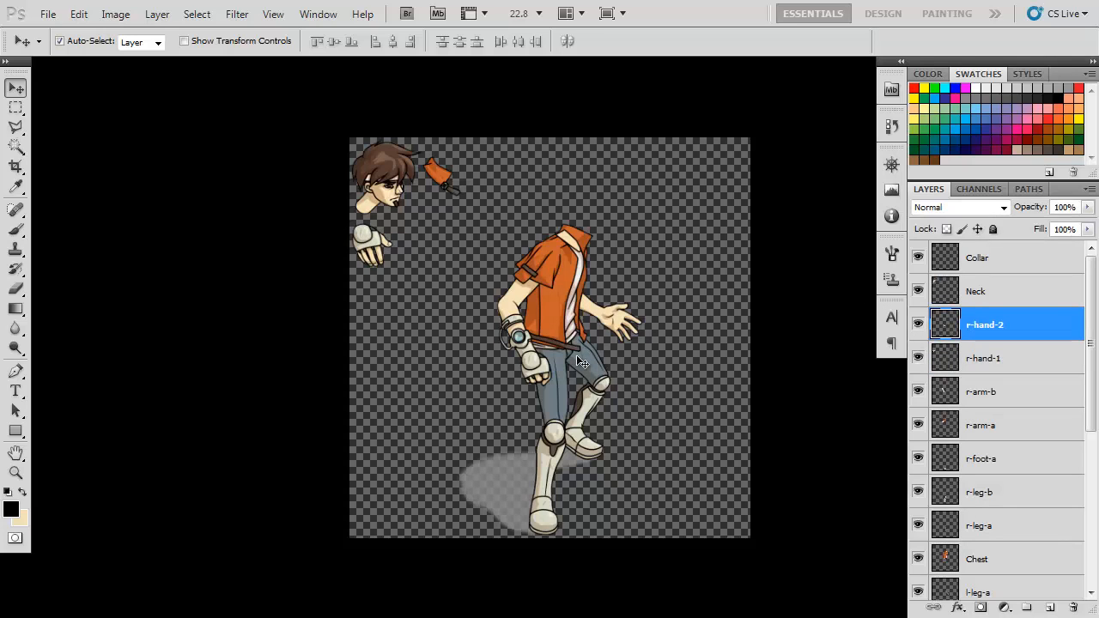
left_click_drag(523, 354, 404, 243)
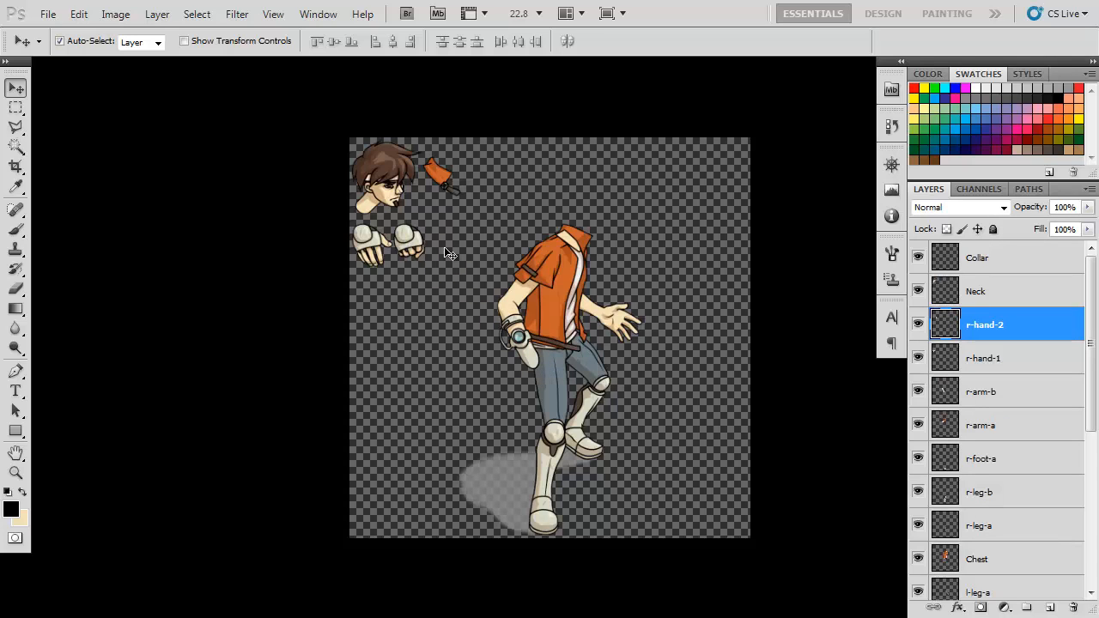
Fine-tune the r-hand-2 fist's position so it sits close to the open hand and head without overlapping them.
key("shift+Right")
key("shift+Up")
key("shift+Up")
key("shift+Up")
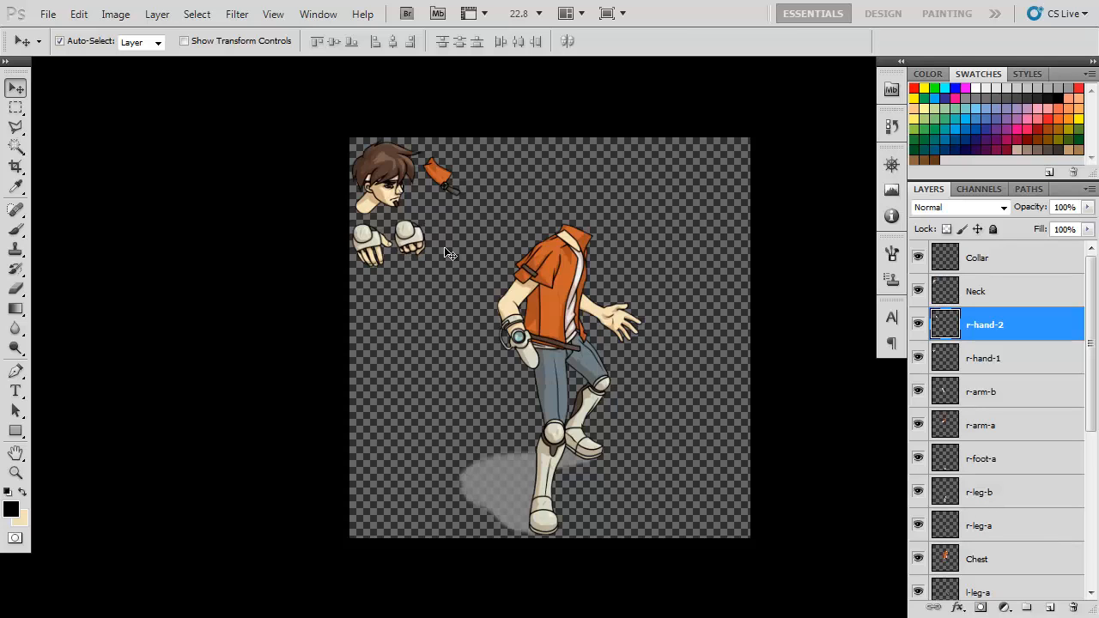
key("Down")
key("Down")
key("Down")
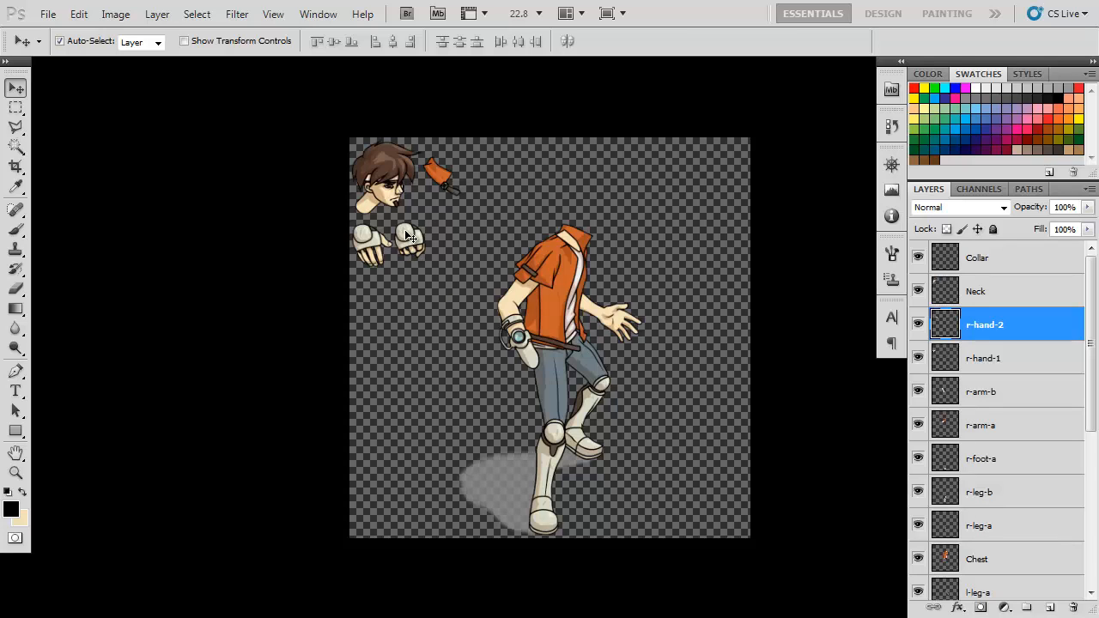
mouse_move(407, 236)
left_mouse_down()
mouse_move(392, 240)
mouse_move(546, 370)
mouse_move(408, 239)
left_mouse_up()
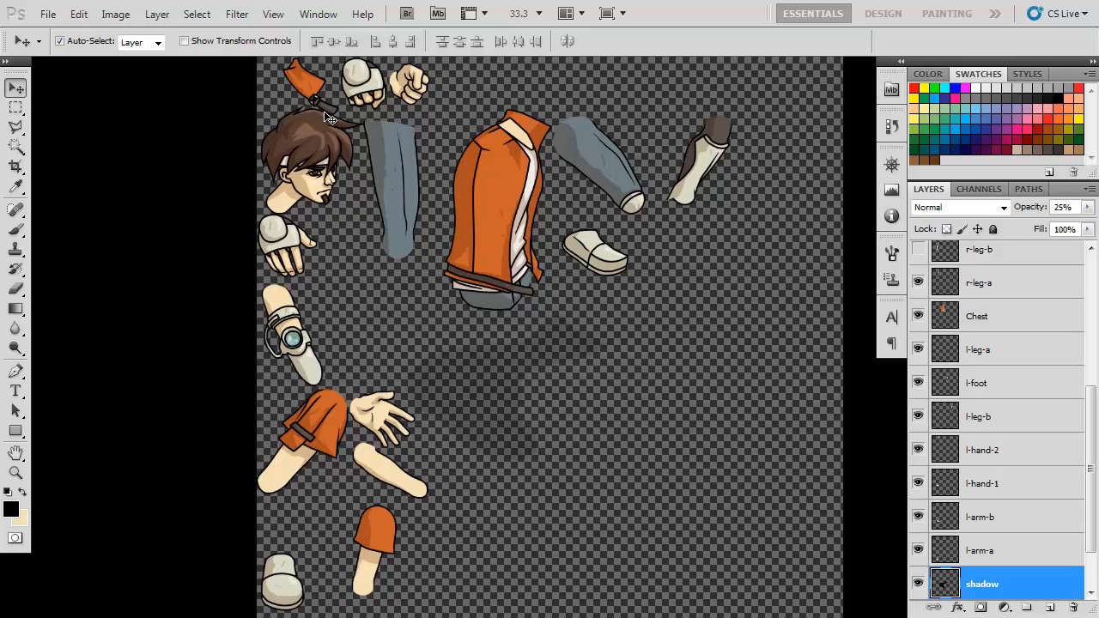
Examine the spacing between the separated collar, head, hand, leg and chest pieces up close.
key("ctrl+plus")
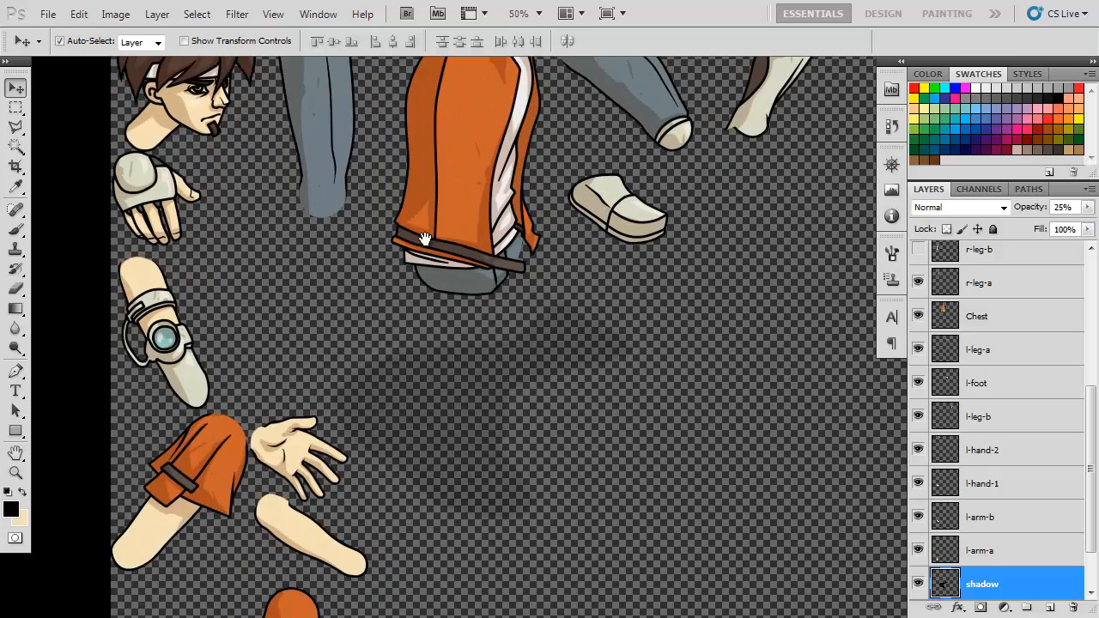
left_click_drag(375, 82, 475, 344)
key("ctrl+plus")
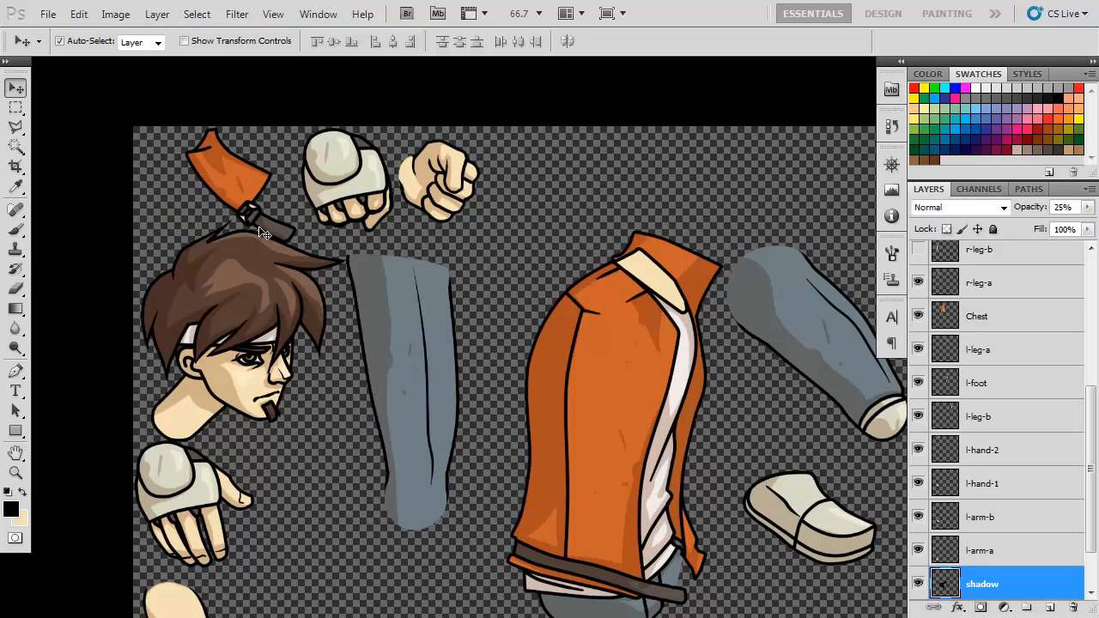
key("ctrl+plus")
left_click_drag(254, 201, 355, 235)
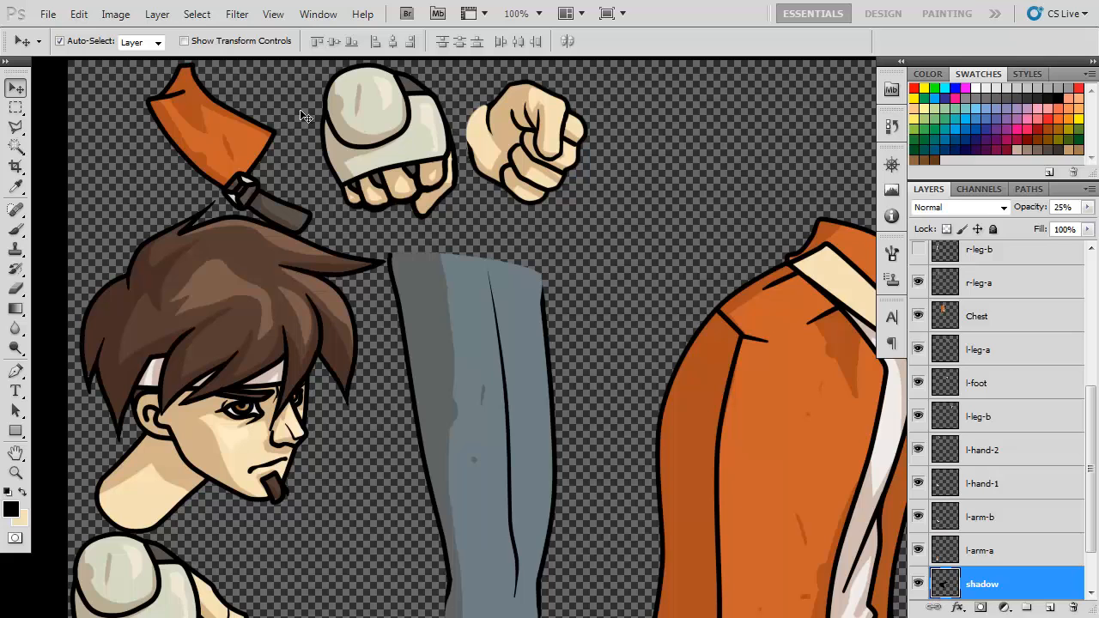
key("ctrl+minus")
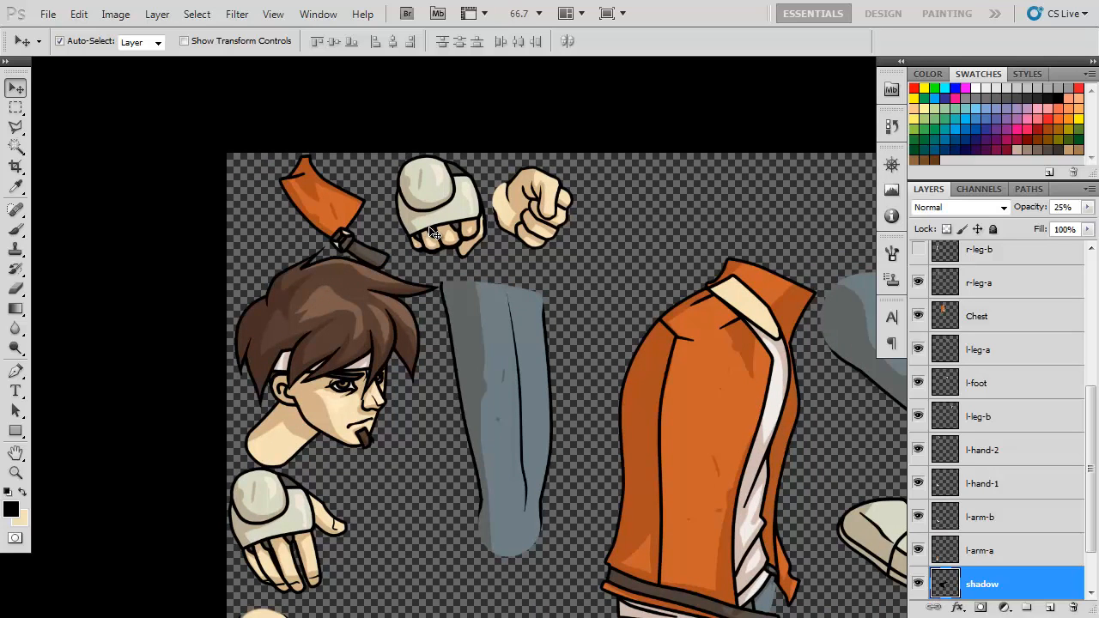
left_click_drag(694, 357, 544, 209)
key("ctrl+minus")
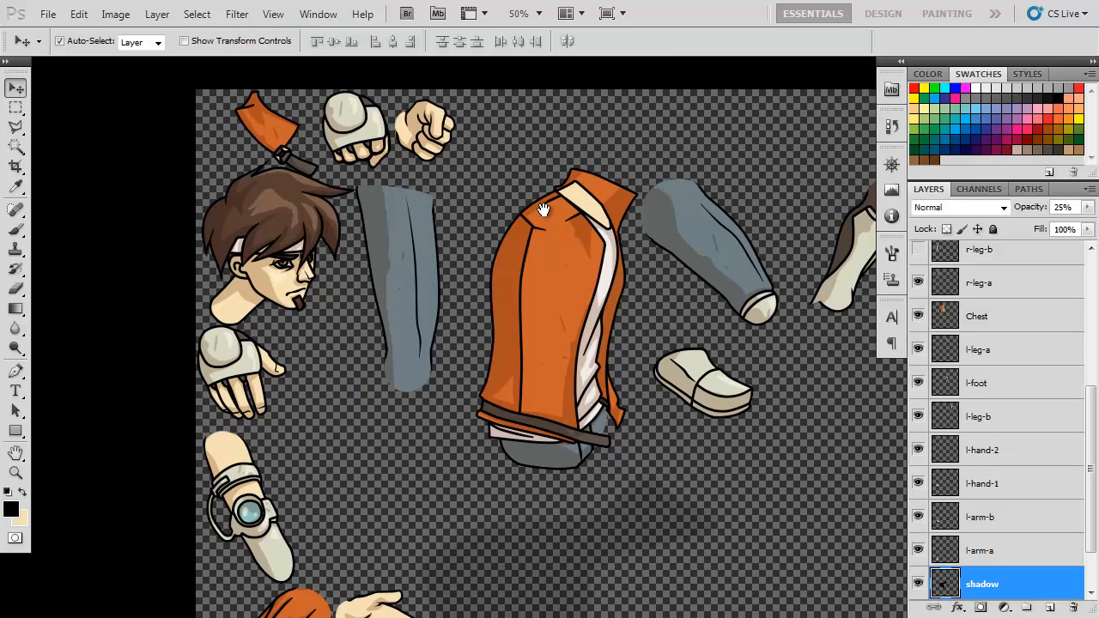
left_click_drag(592, 284, 559, 349)
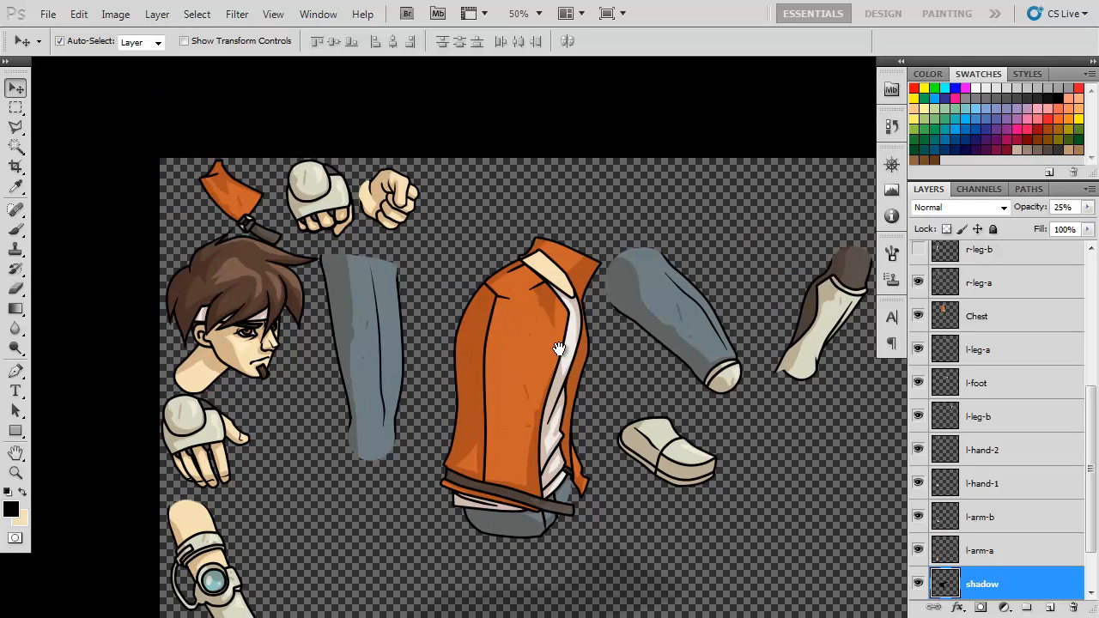
left_click_drag(592, 271, 597, 213)
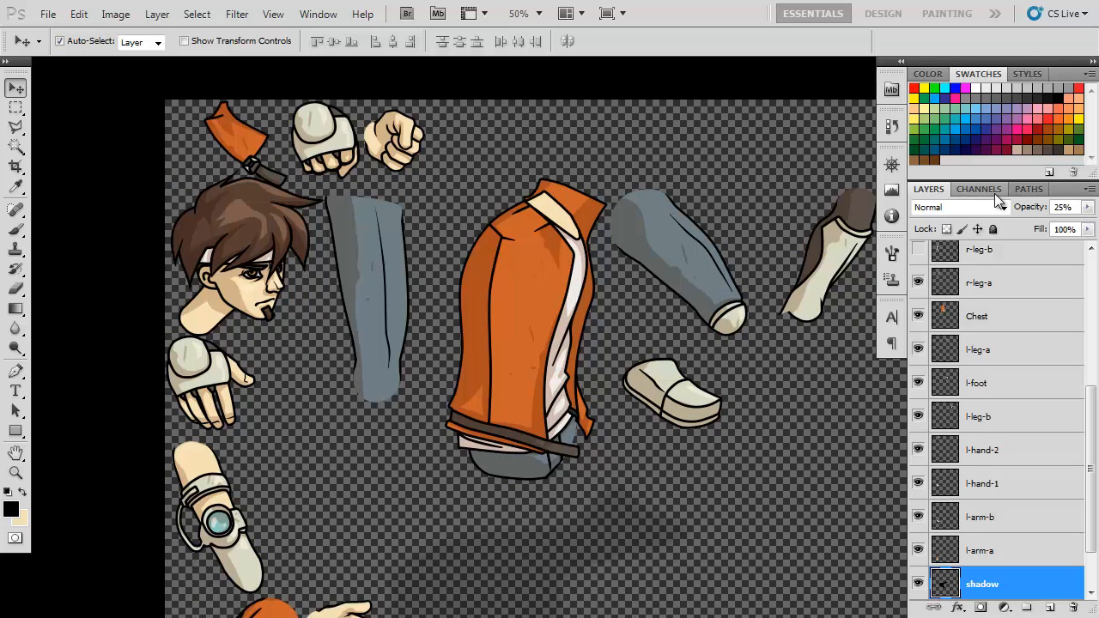
Show the r-leg-b layer and delete Layer 1 above the .BG layer.
left_click_drag(1090, 439, 1093, 292)
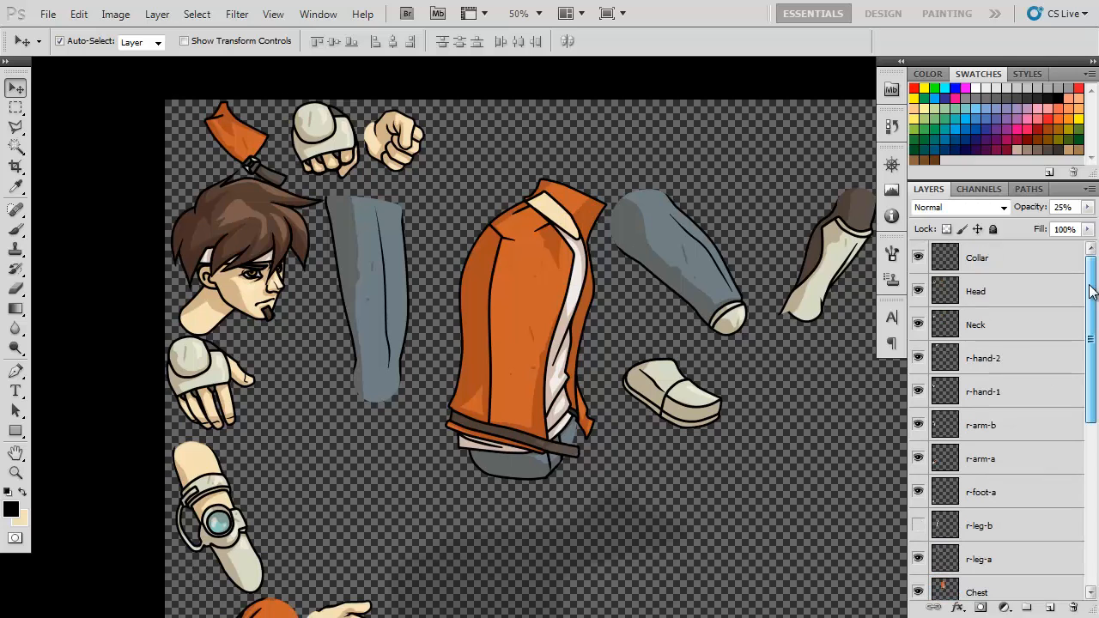
left_click(919, 526)
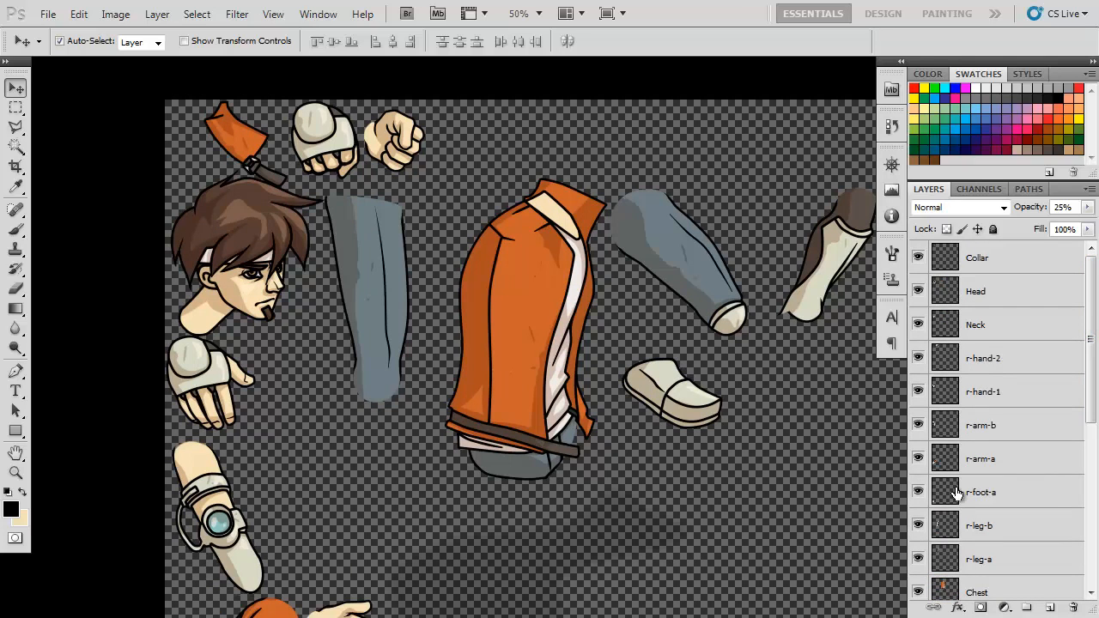
scroll(968, 468, "down", 2)
scroll(966, 464, "down", 5)
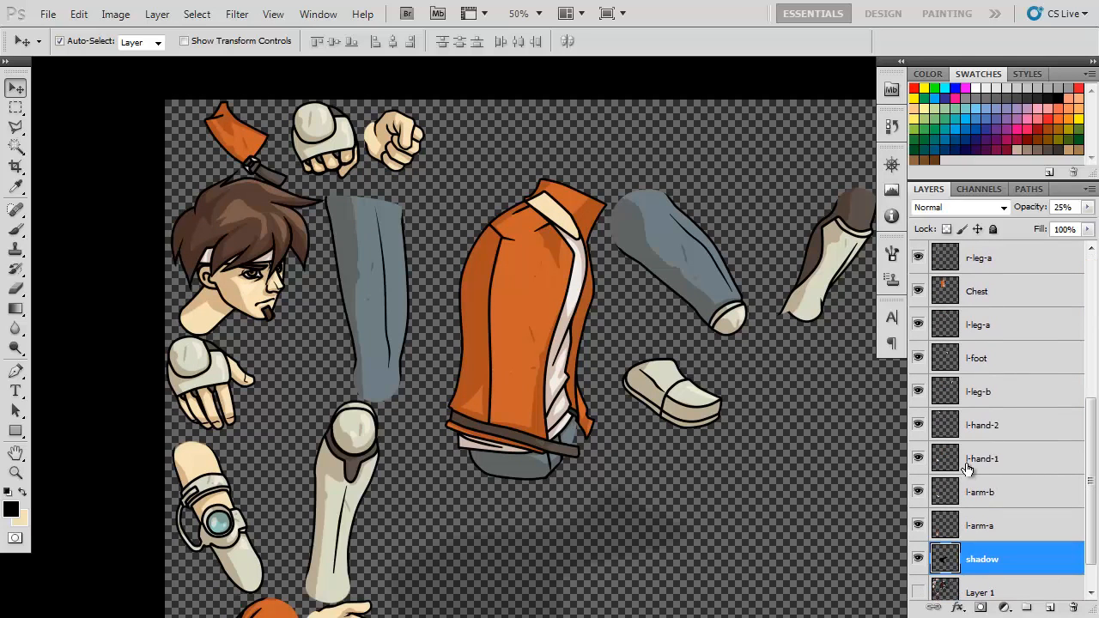
scroll(938, 547, "down", 1)
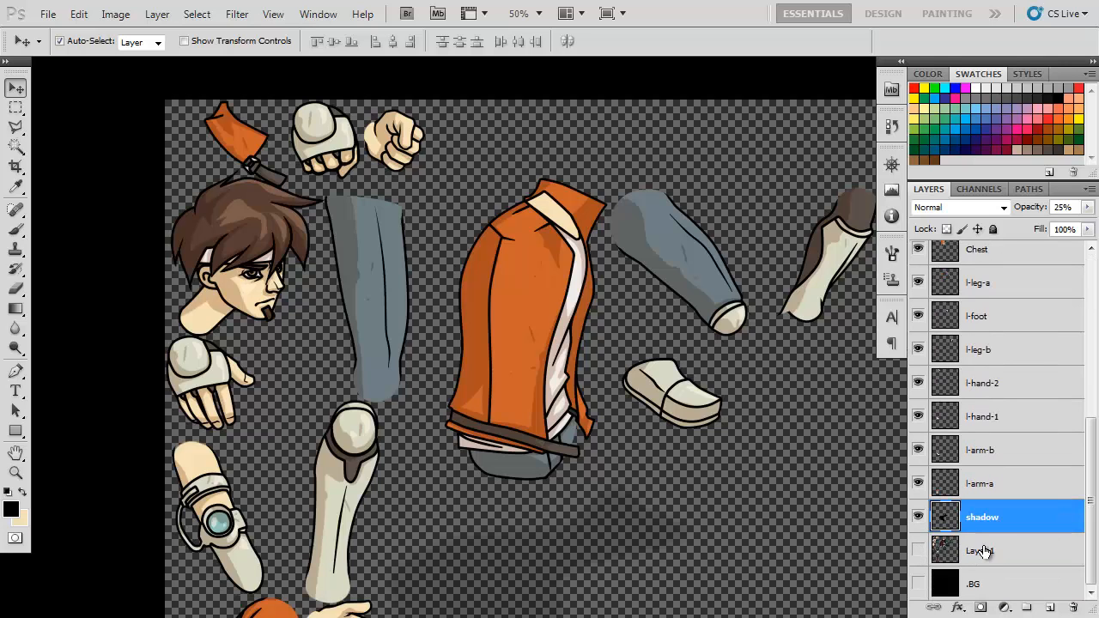
left_click_drag(1041, 551, 1073, 607)
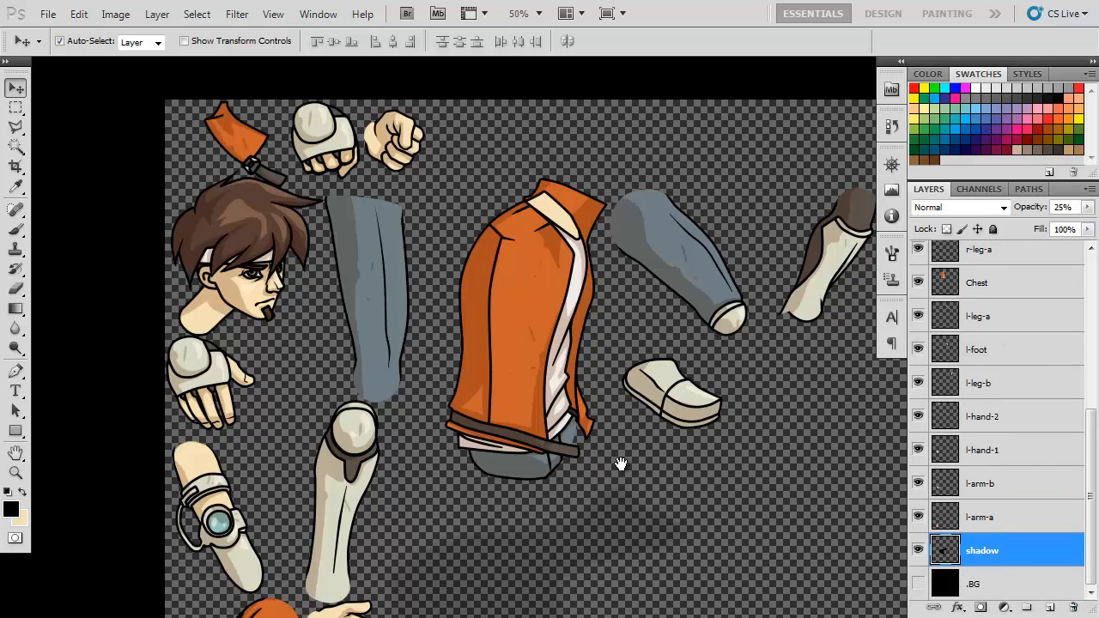
Merge all the visible body-part layers and the shadow into a single layer, leaving the hidden .BG layer separate.
left_click_drag(621, 464, 627, 267)
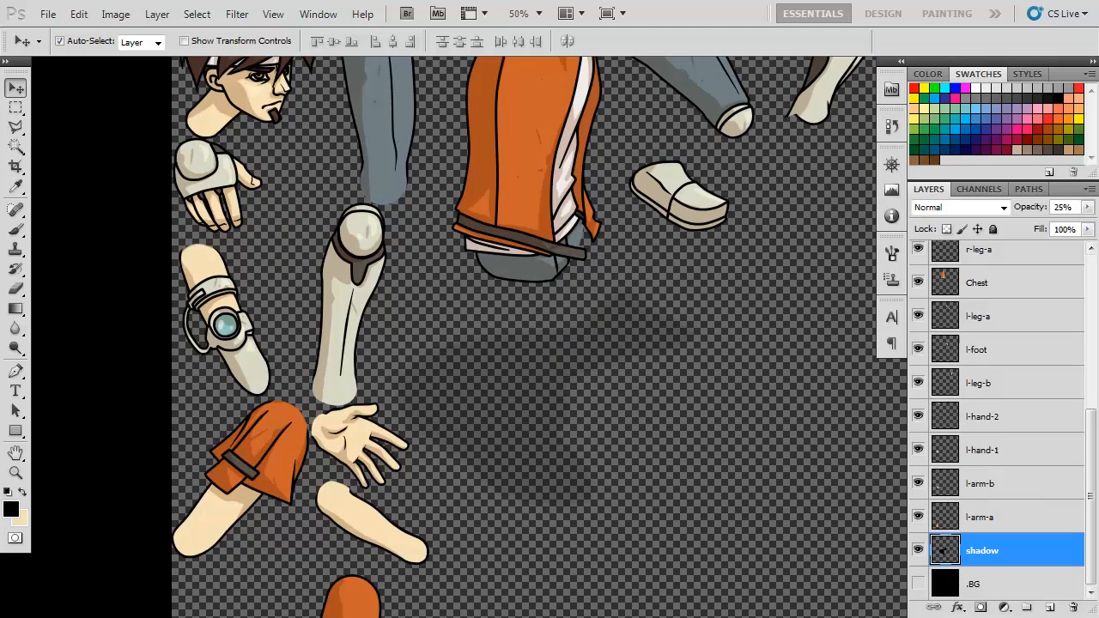
left_click(1091, 189)
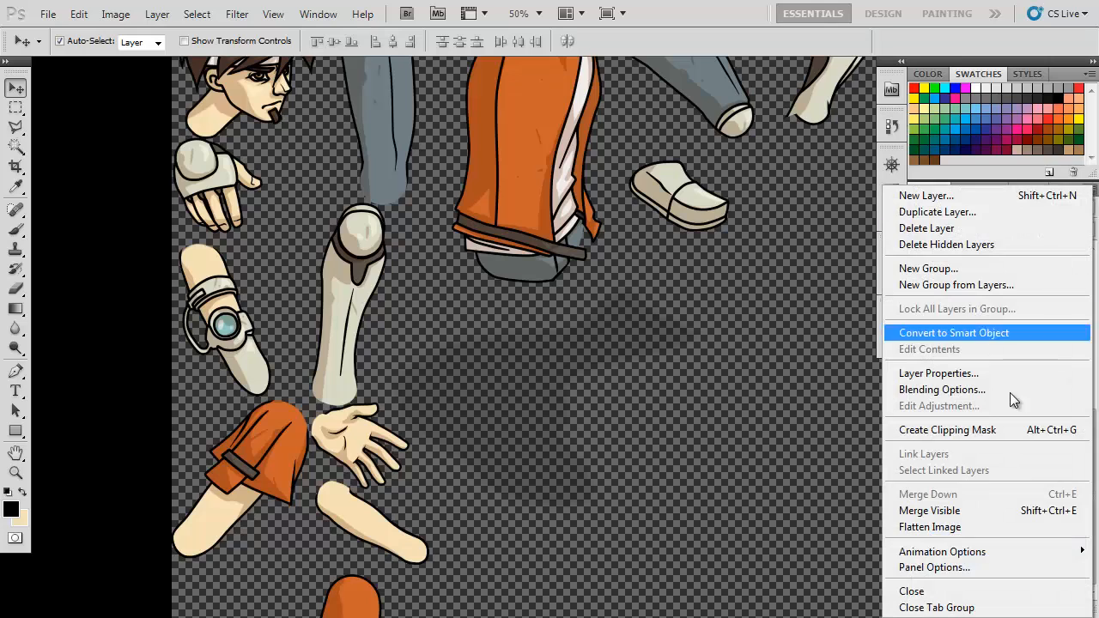
left_click(986, 511)
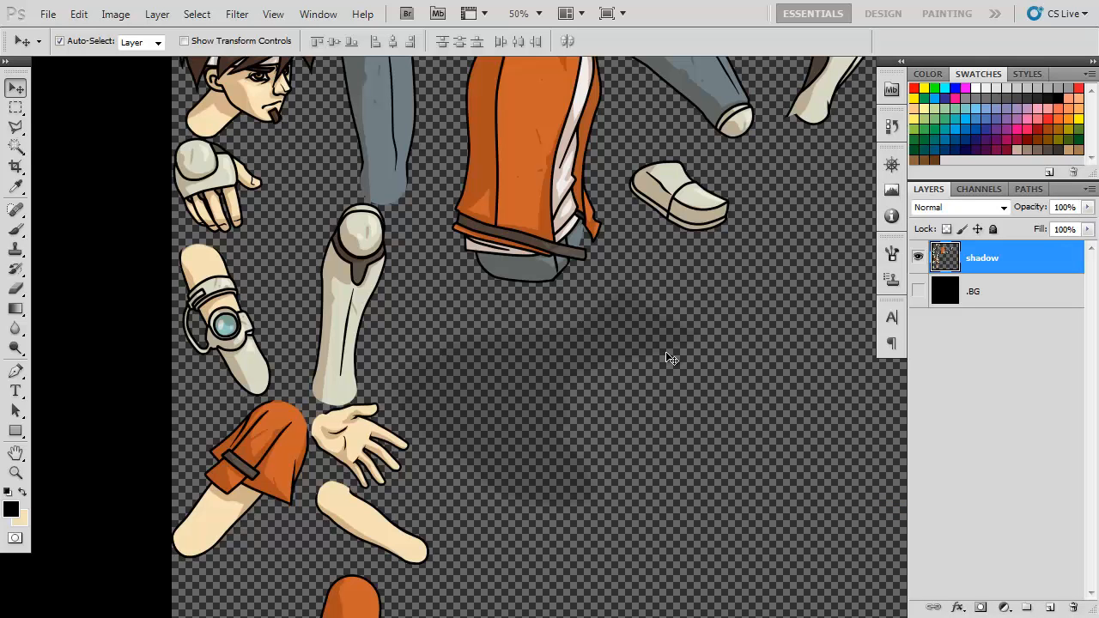
Load the merged layer's transparency as a selection and save that selection as a new alpha channel.
left_click(945, 258, "ctrl")
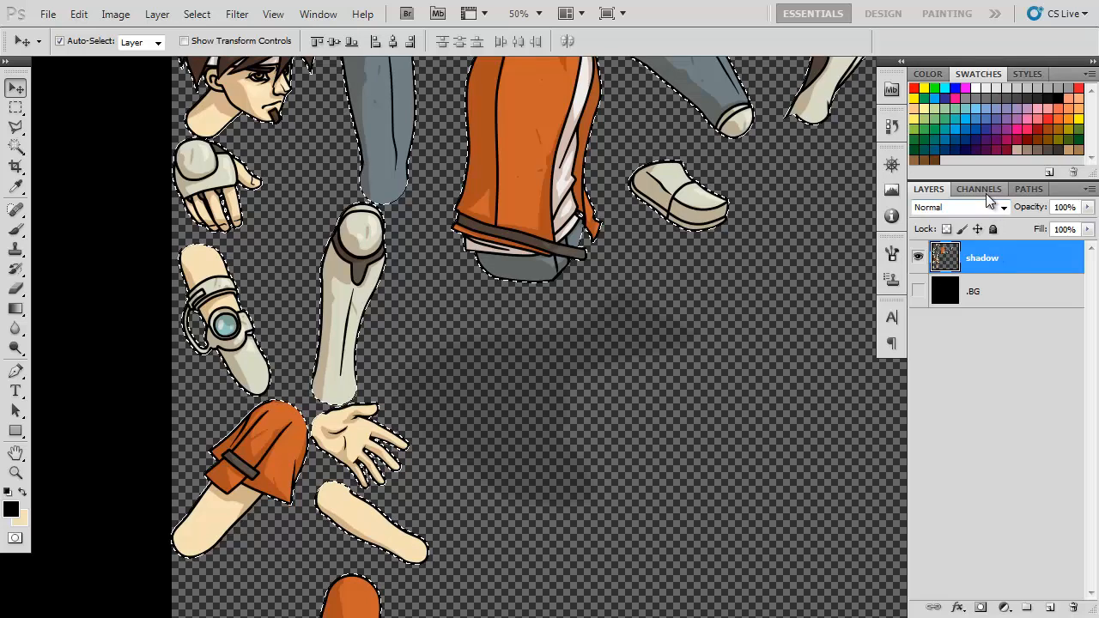
left_click(196, 19)
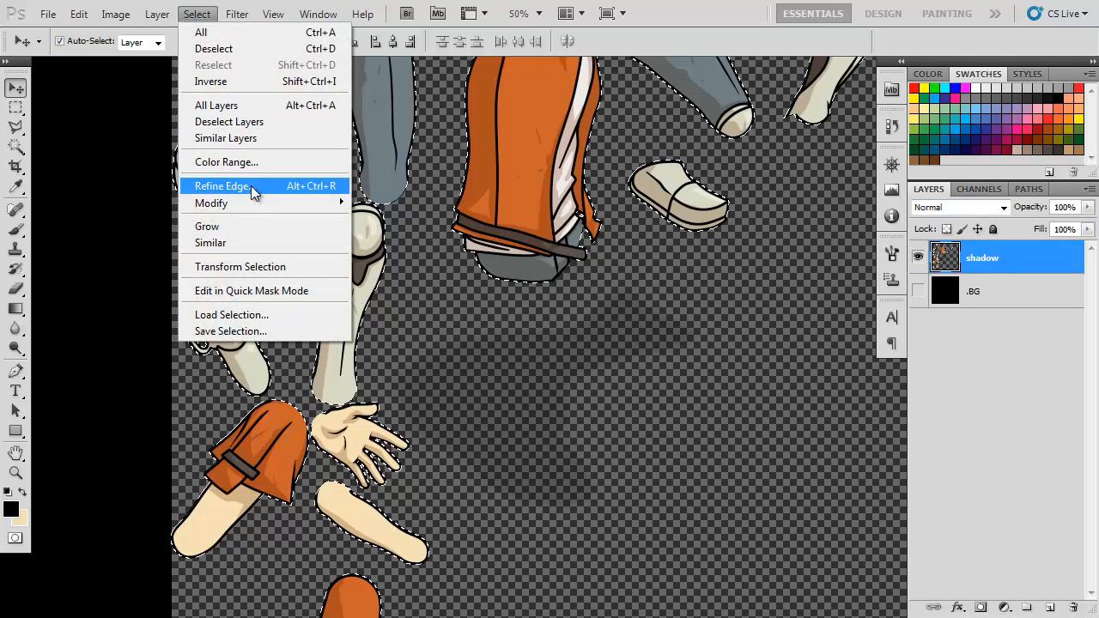
mouse_move(257, 207)
left_click(231, 331)
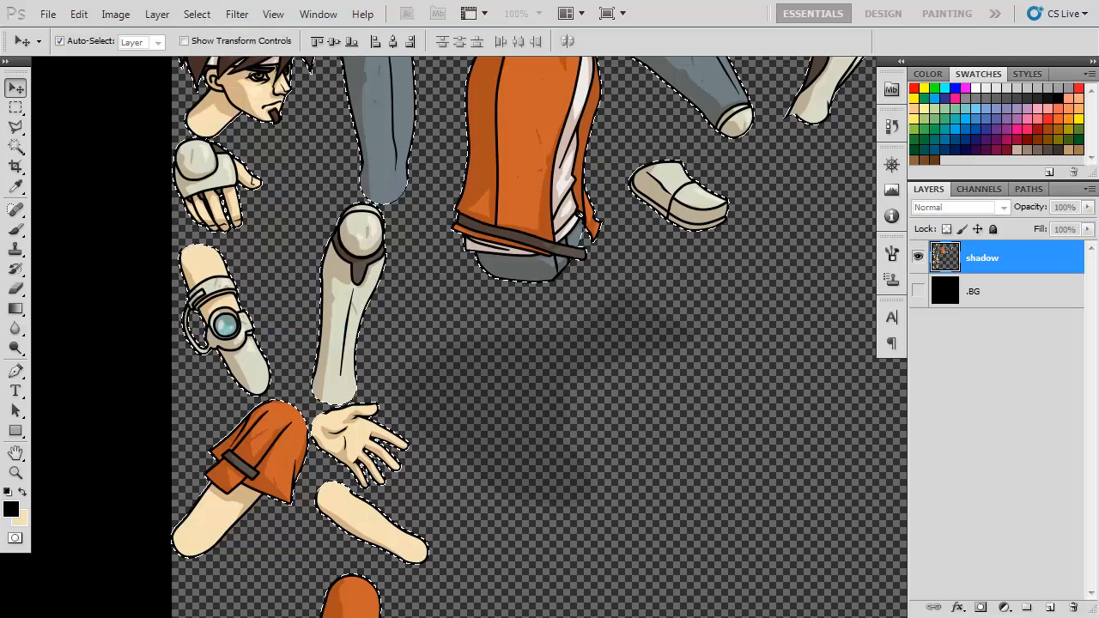
key("Return")
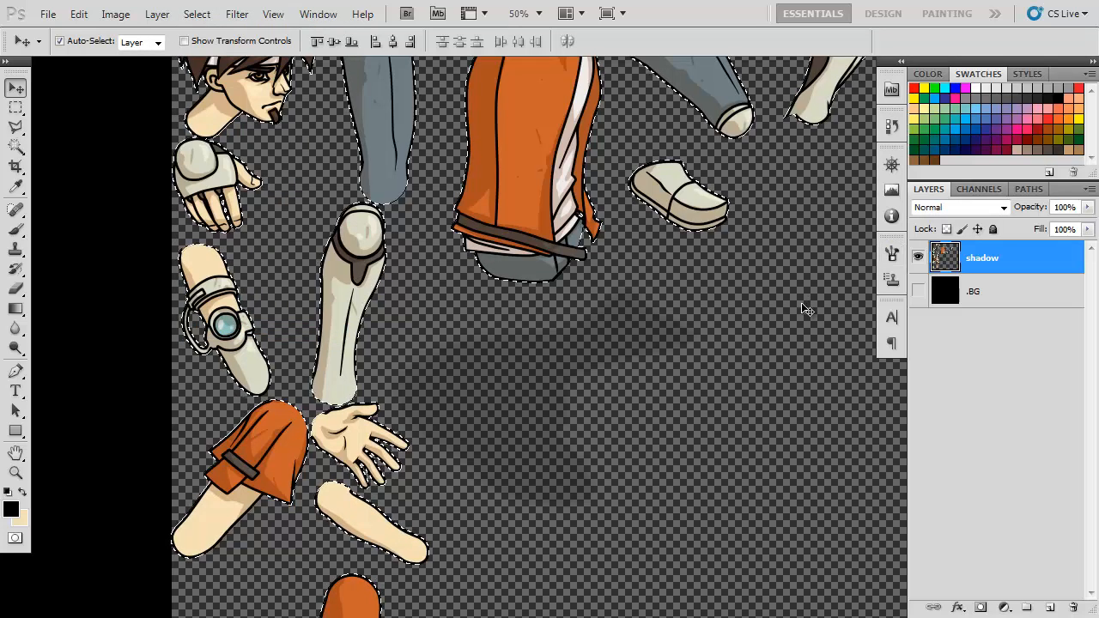
Show the Alpha 1 mask over the artwork and examine how it follows the outlines of the body parts.
left_click(979, 189)
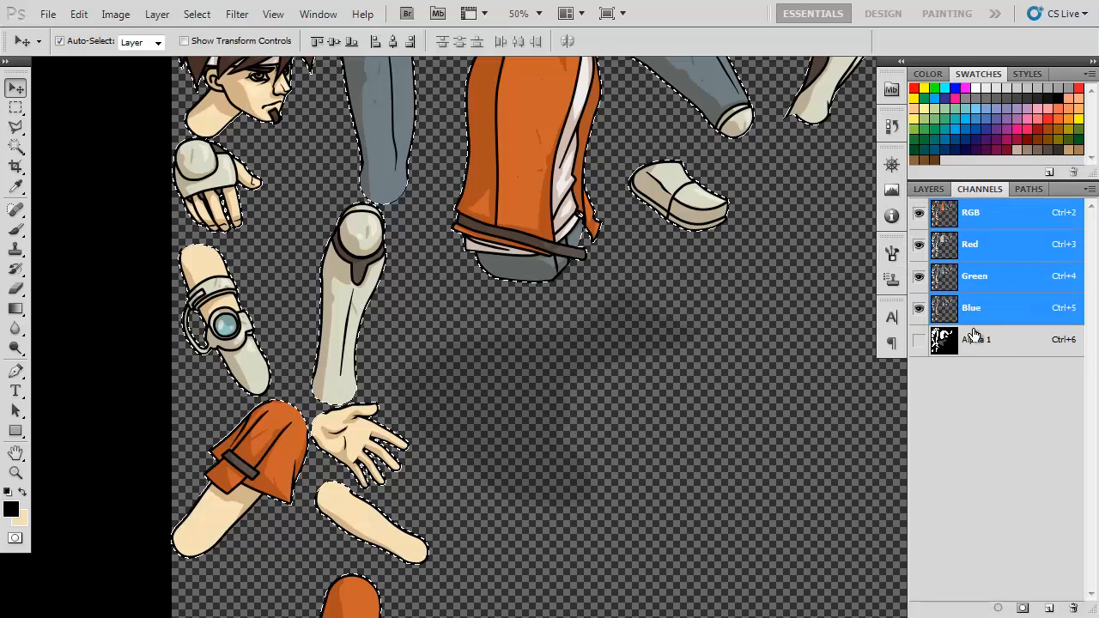
left_click(920, 340)
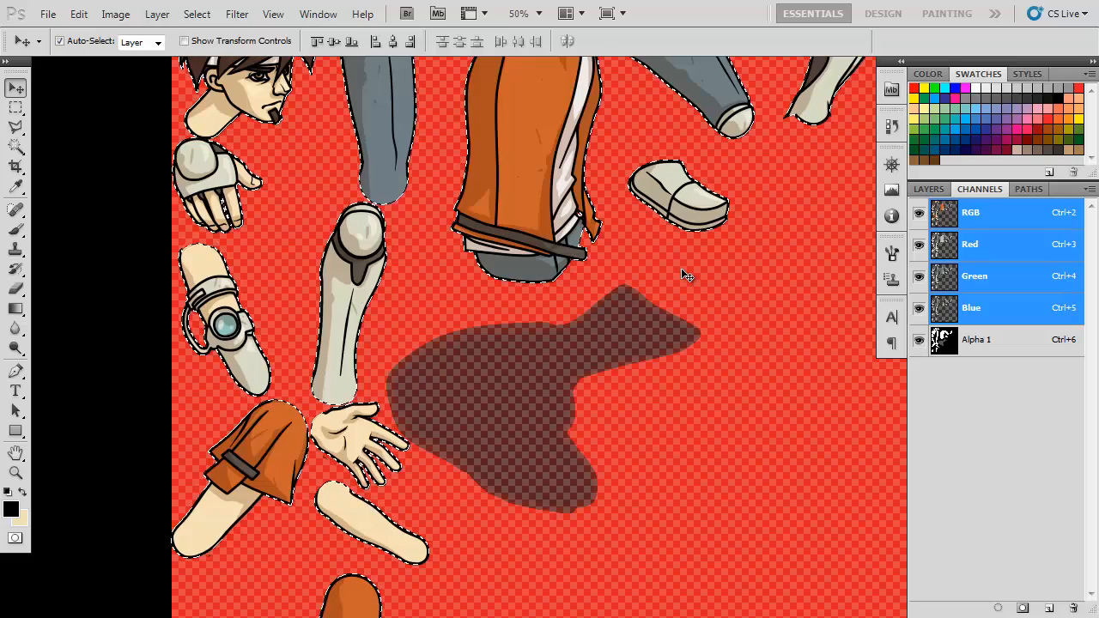
key("ctrl+minus")
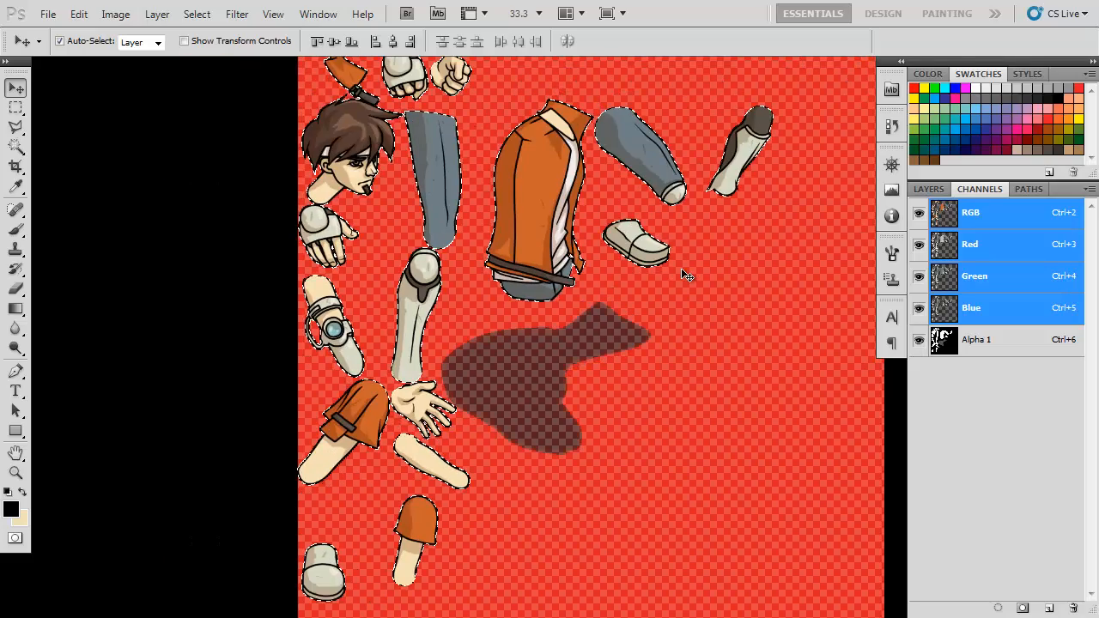
key("ctrl+plus")
key("ctrl+plus")
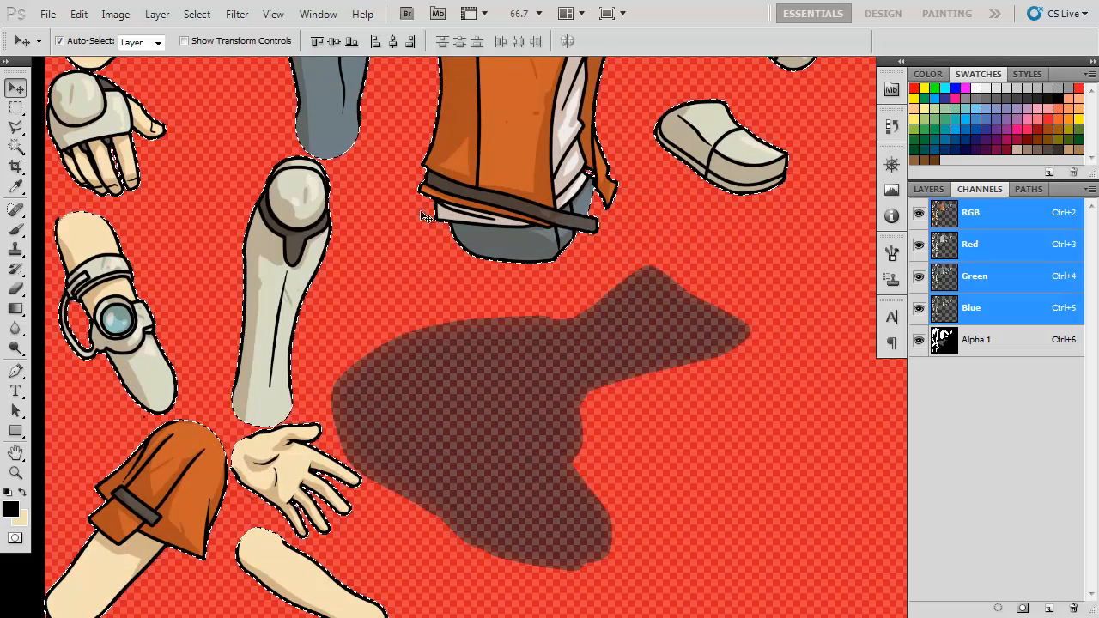
left_click_drag(432, 303, 456, 346)
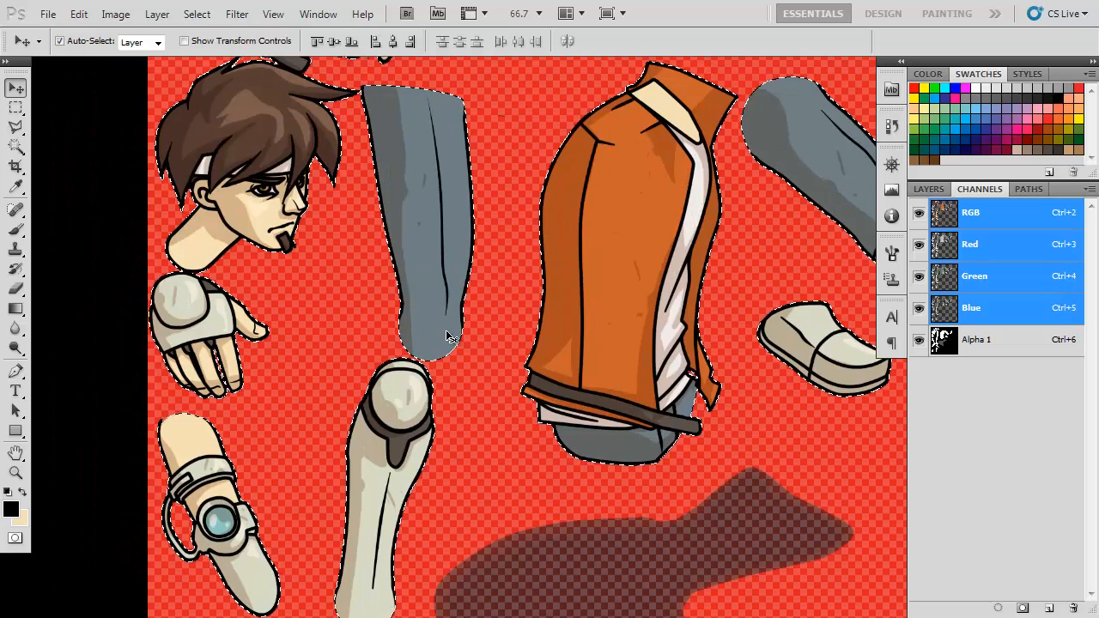
key("ctrl+plus")
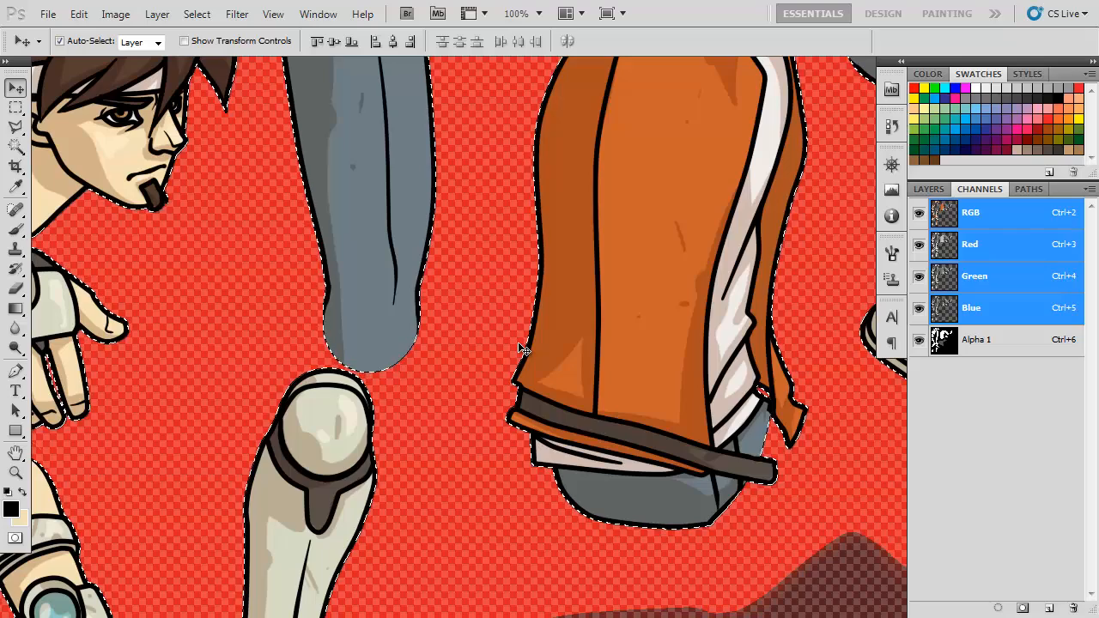
left_click_drag(444, 172, 501, 349)
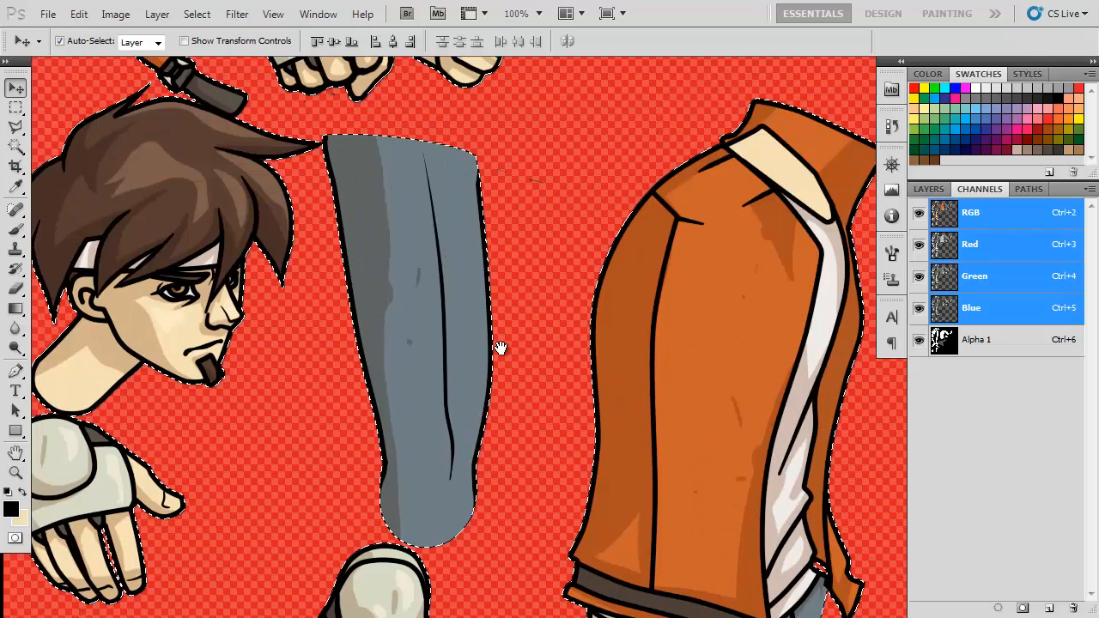
left_click_drag(525, 152, 514, 279)
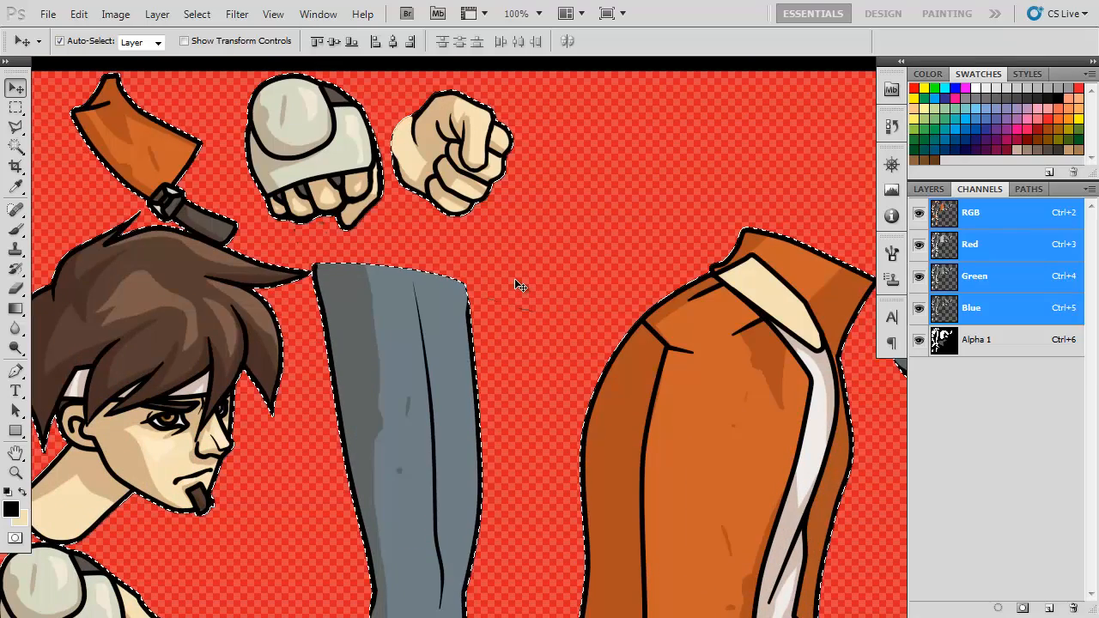
Hide the Alpha 1 mask overlay so the artwork shows on plain transparency.
left_click(928, 189)
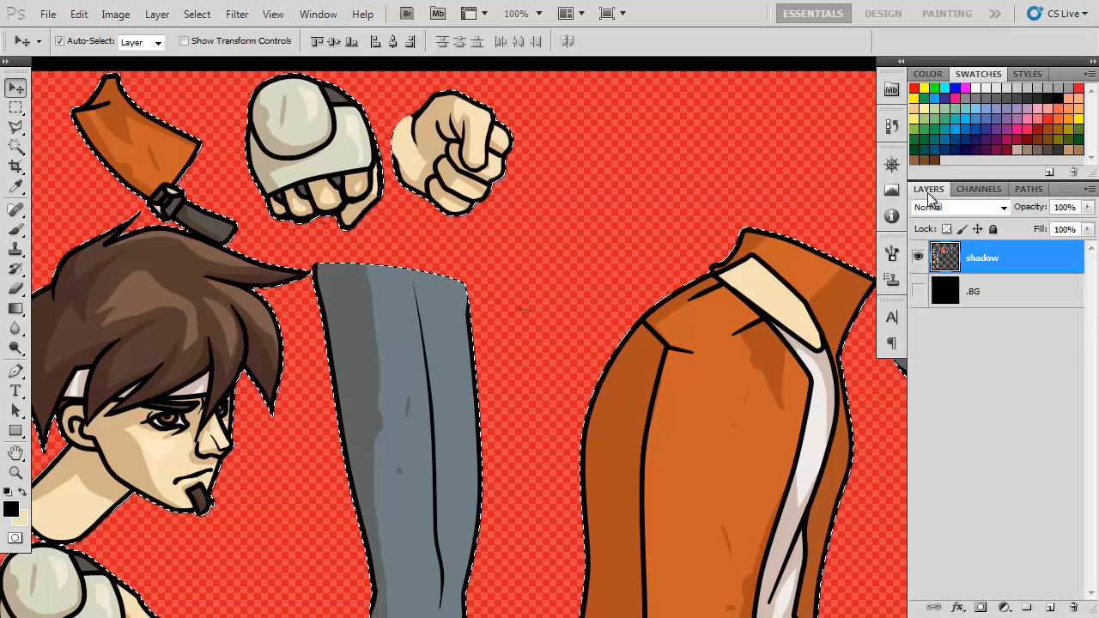
left_click(1029, 190)
left_click(980, 190)
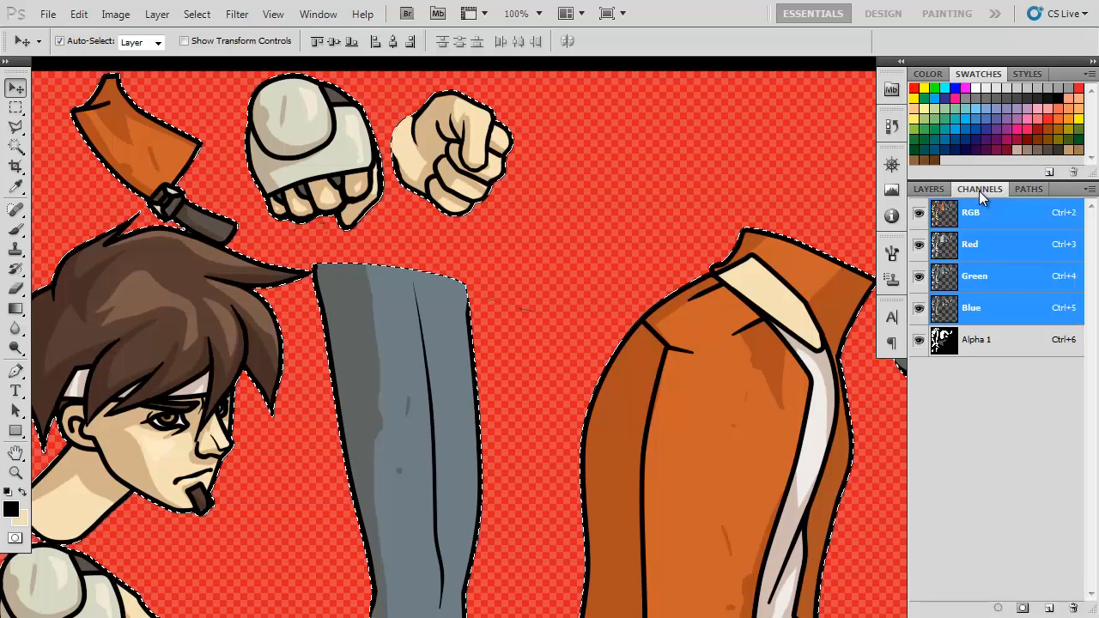
left_click(919, 340)
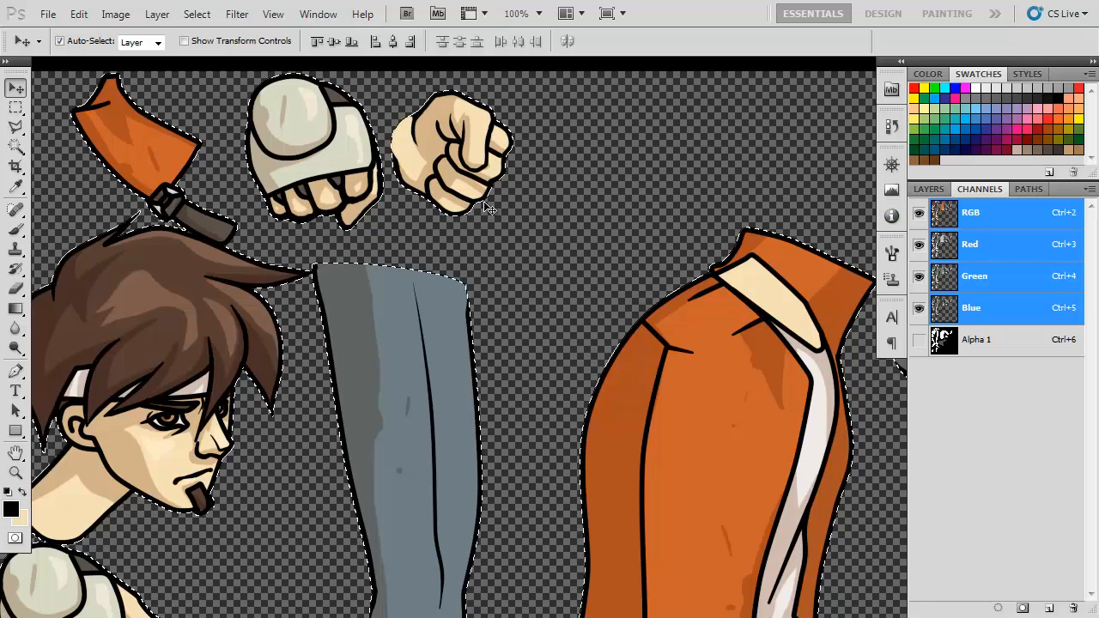
left_click(48, 14)
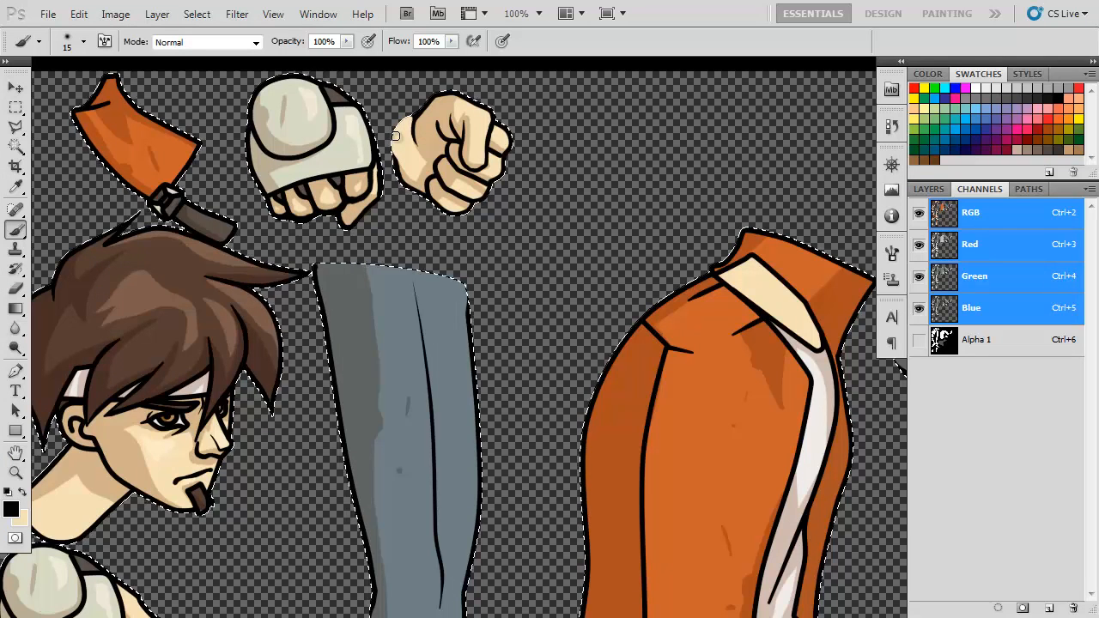
Turn on Quick Mask mode and mask the bare wrist edge of the fist with a soft 15 px black brush.
left_click(16, 539)
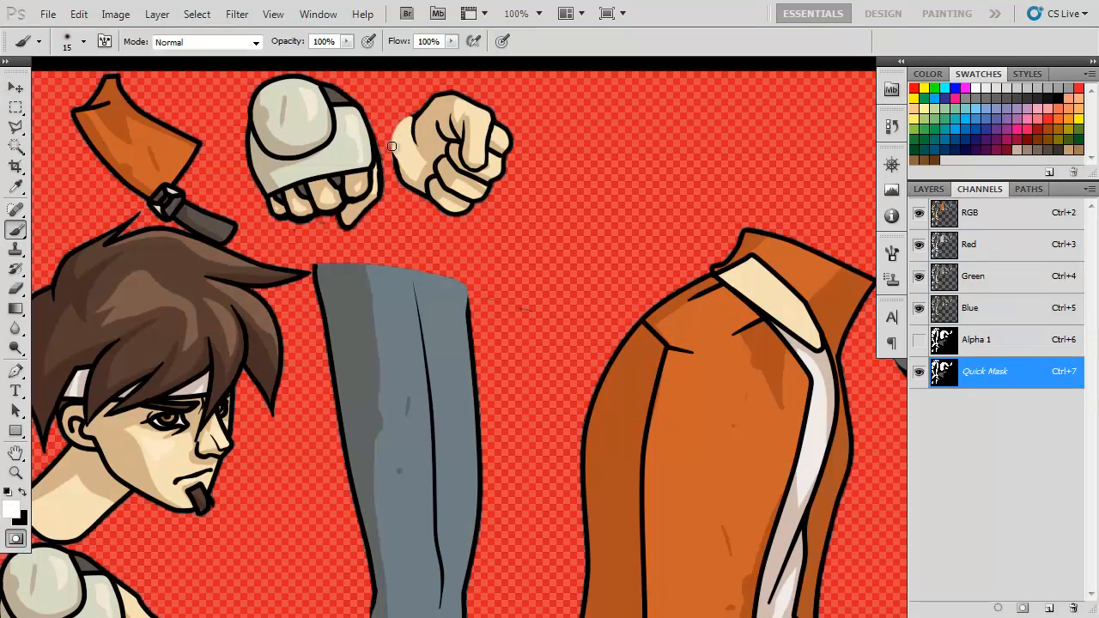
key("x")
key("ctrl+plus")
key("ctrl+plus")
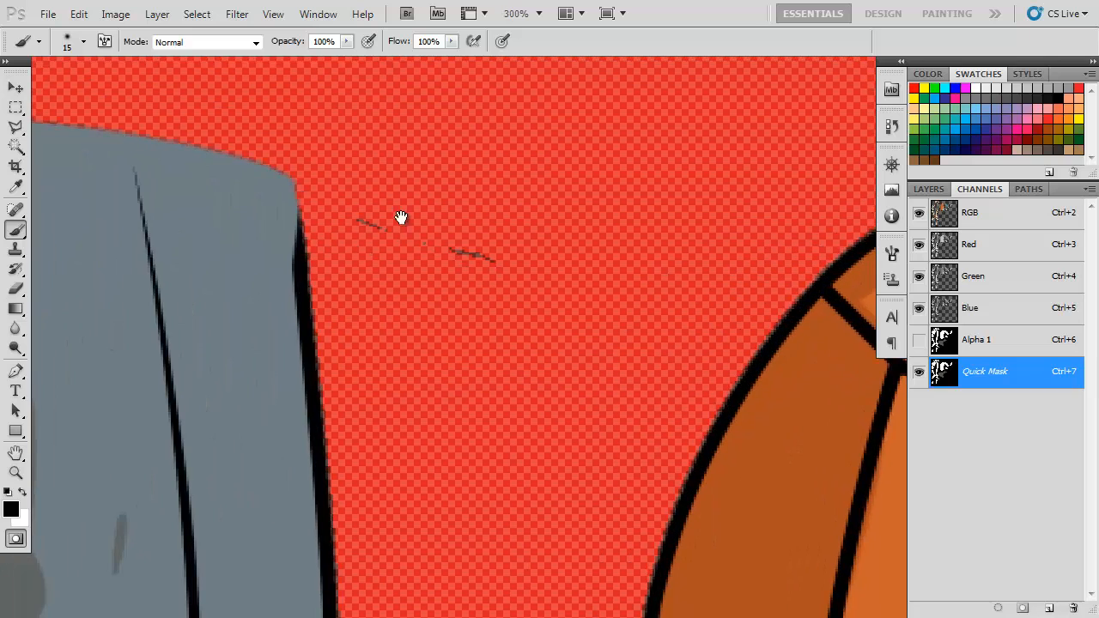
left_click_drag(401, 218, 505, 444)
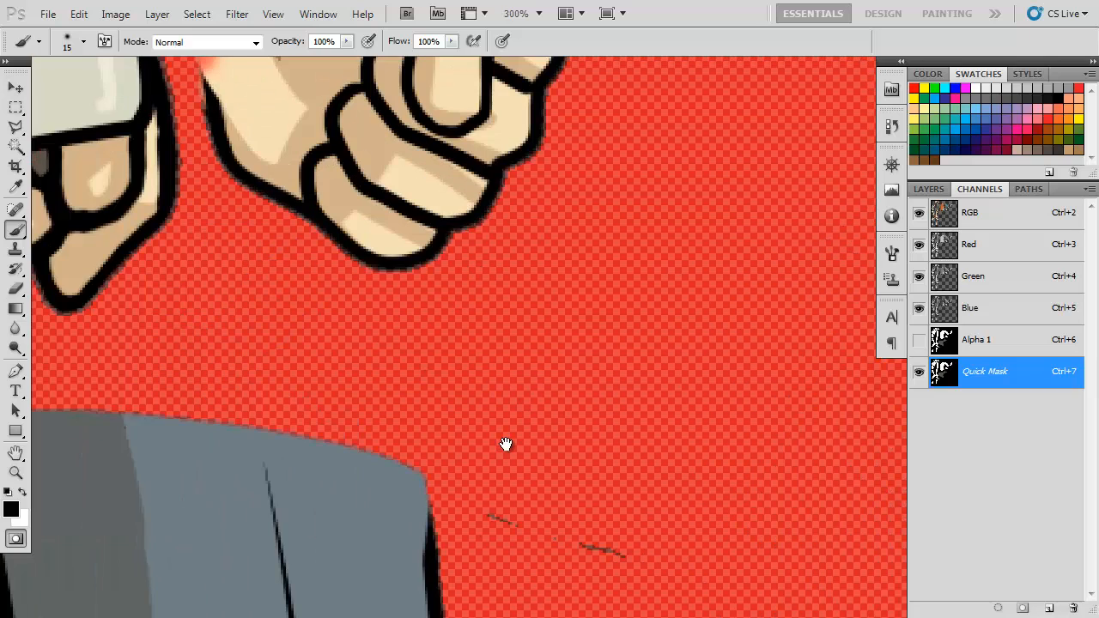
left_click_drag(507, 160, 531, 329)
mouse_move(275, 176)
left_mouse_down()
mouse_move(273, 238)
mouse_move(241, 240)
mouse_move(235, 295)
mouse_move(230, 256)
left_mouse_up()
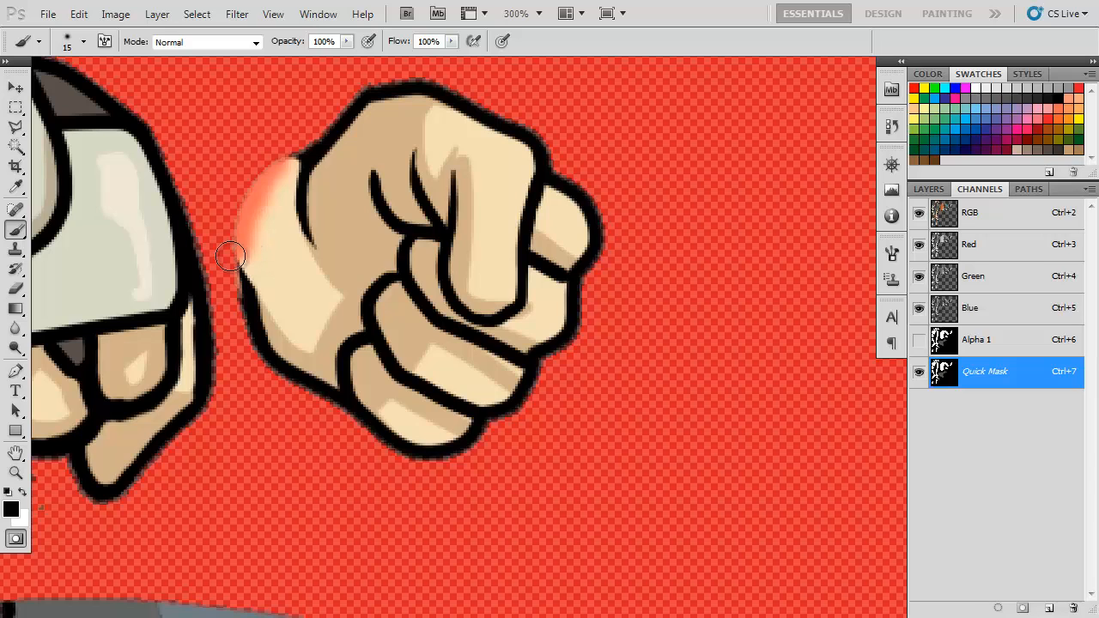
right_click(321, 198)
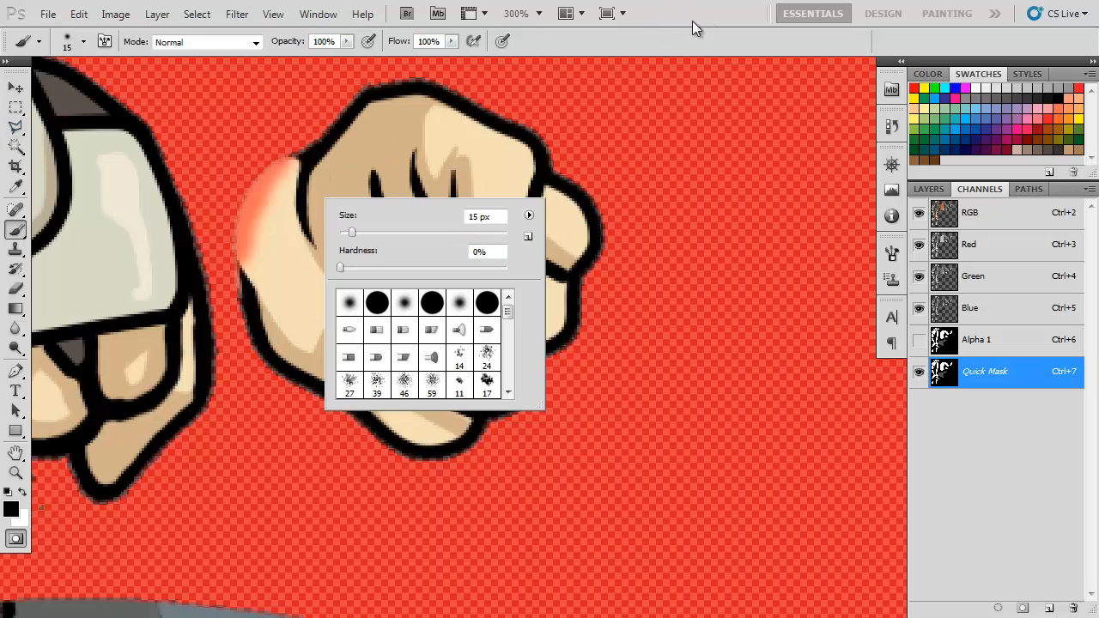
key("alt")
key("space")
Examine the Quick Mask edges around the fist, head, leg, arm and open-hand pieces and the shadow.
left_click_drag(652, 336, 636, 229)
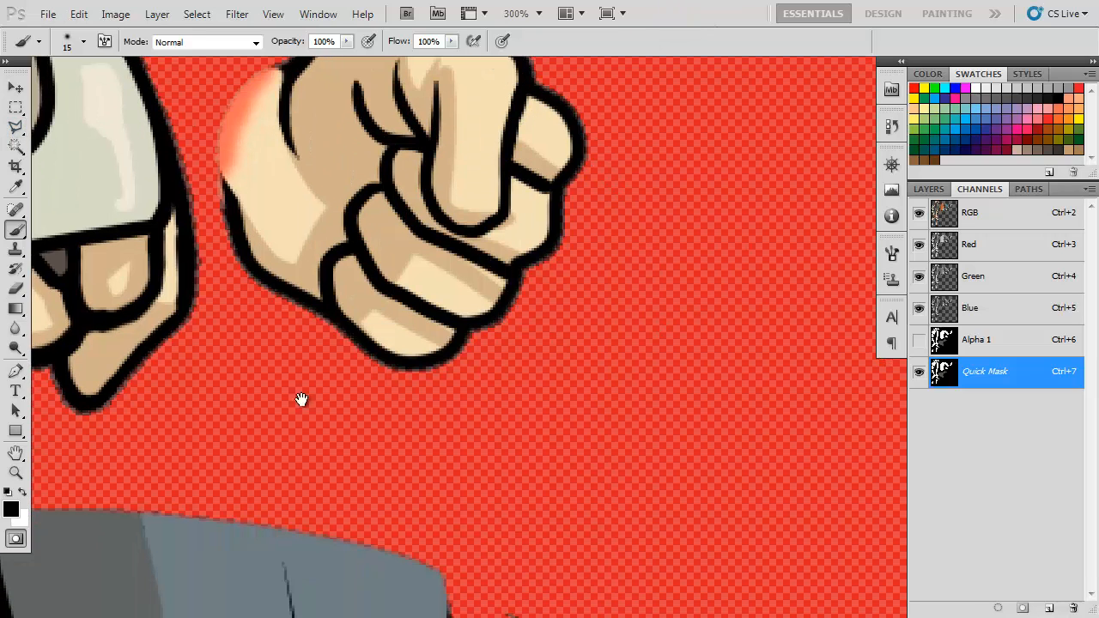
left_click_drag(302, 400, 593, 154)
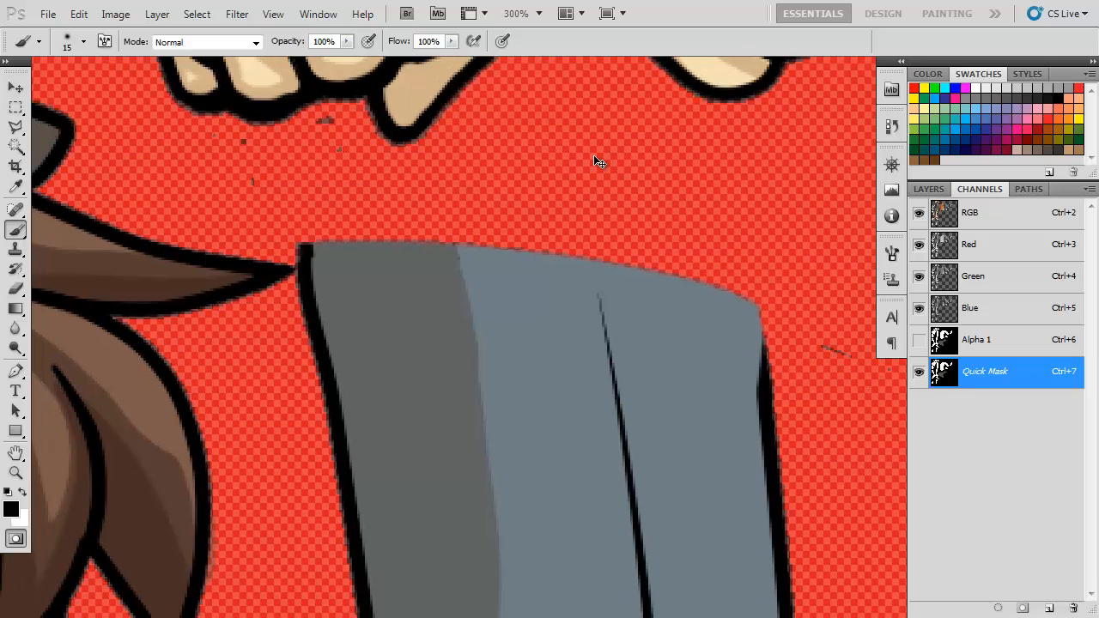
key("ctrl+minus")
key("ctrl+minus")
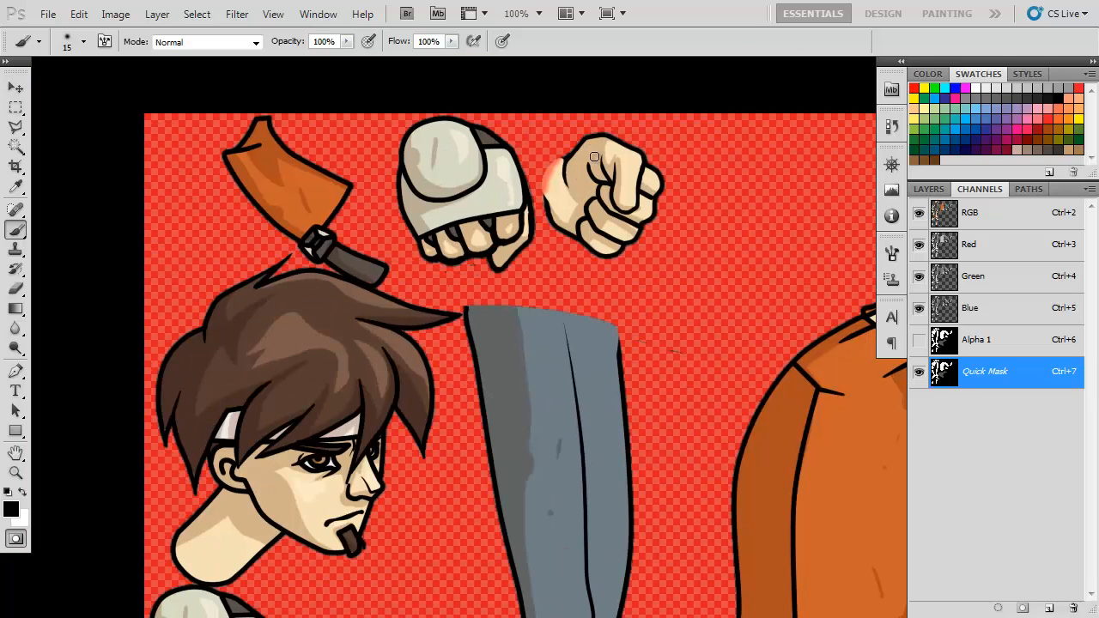
left_click_drag(608, 412, 594, 228)
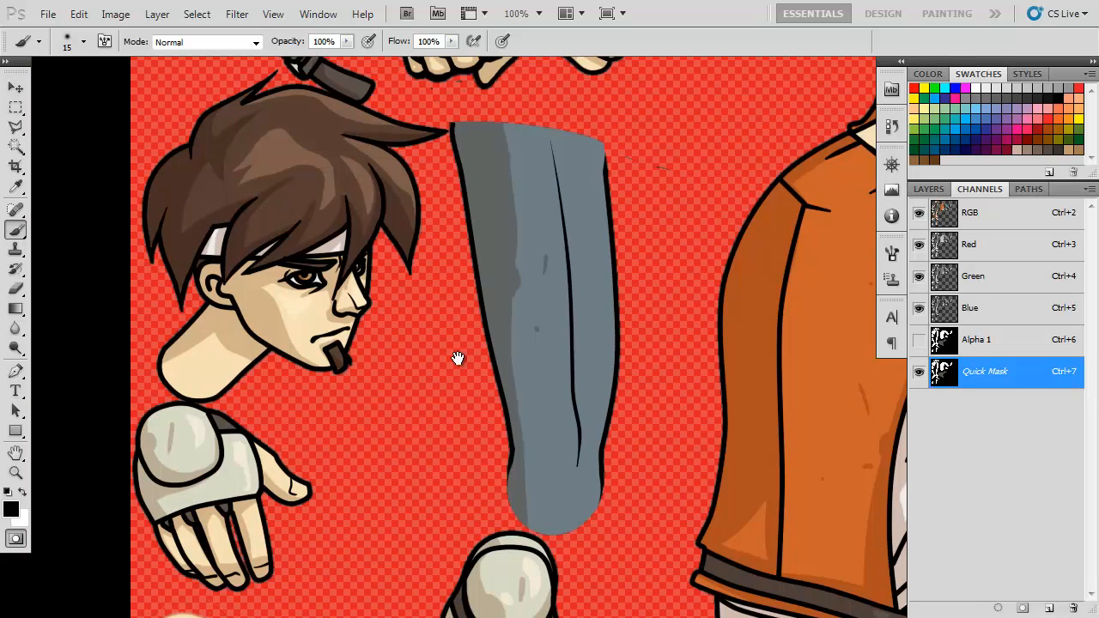
left_click_drag(458, 358, 421, 218)
left_click_drag(301, 292, 326, 147)
left_click_drag(378, 203, 386, 181)
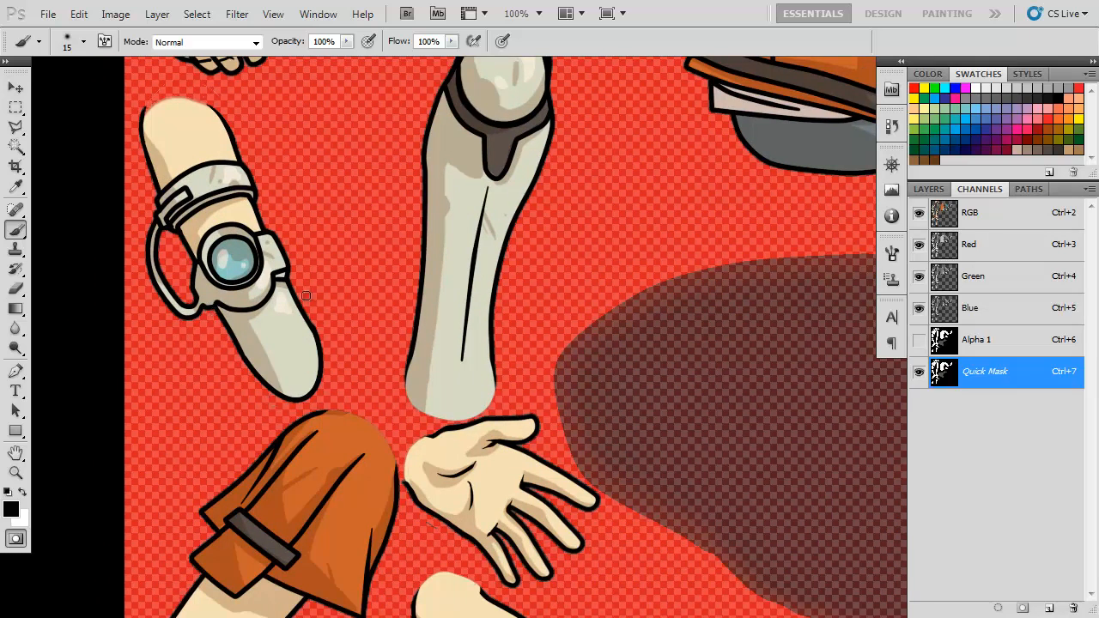
left_click_drag(592, 265, 577, 184)
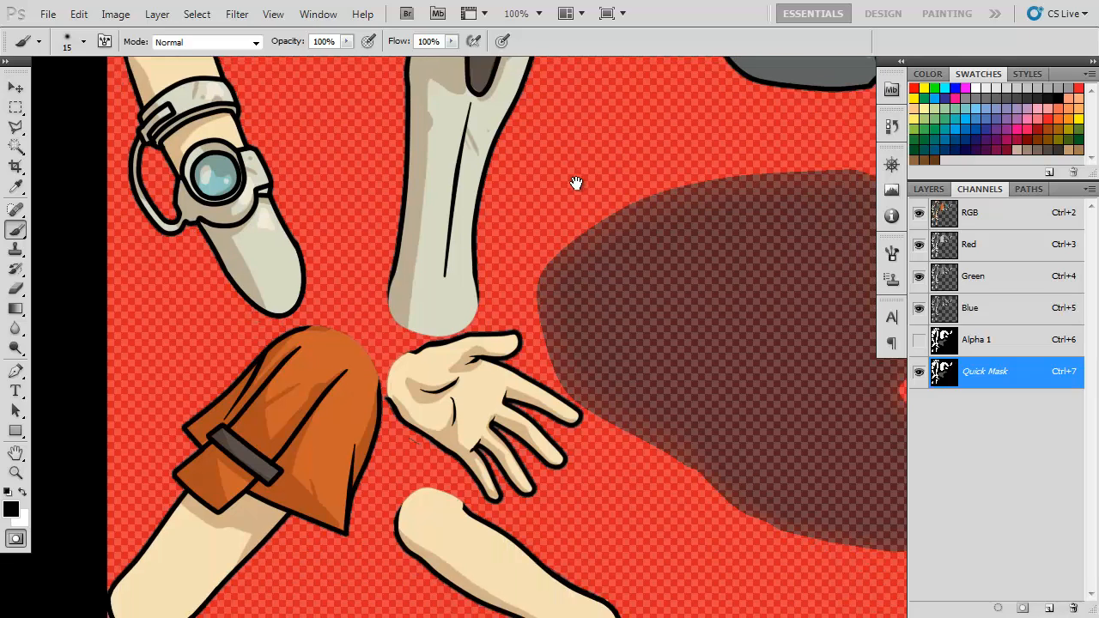
left_click_drag(547, 325, 579, 456)
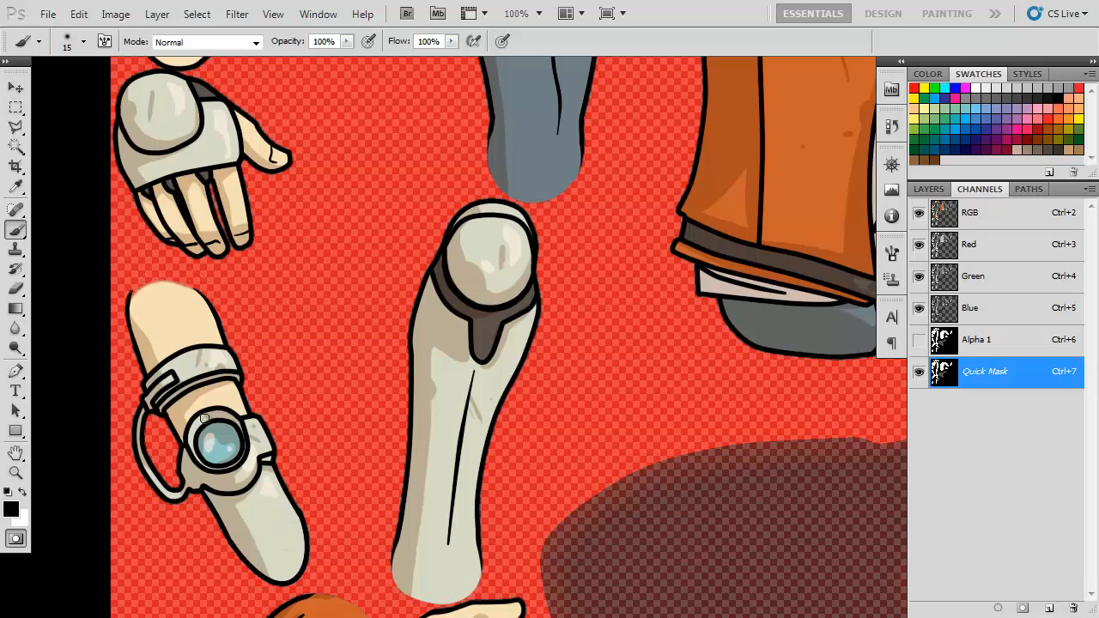
key("ctrl+t")
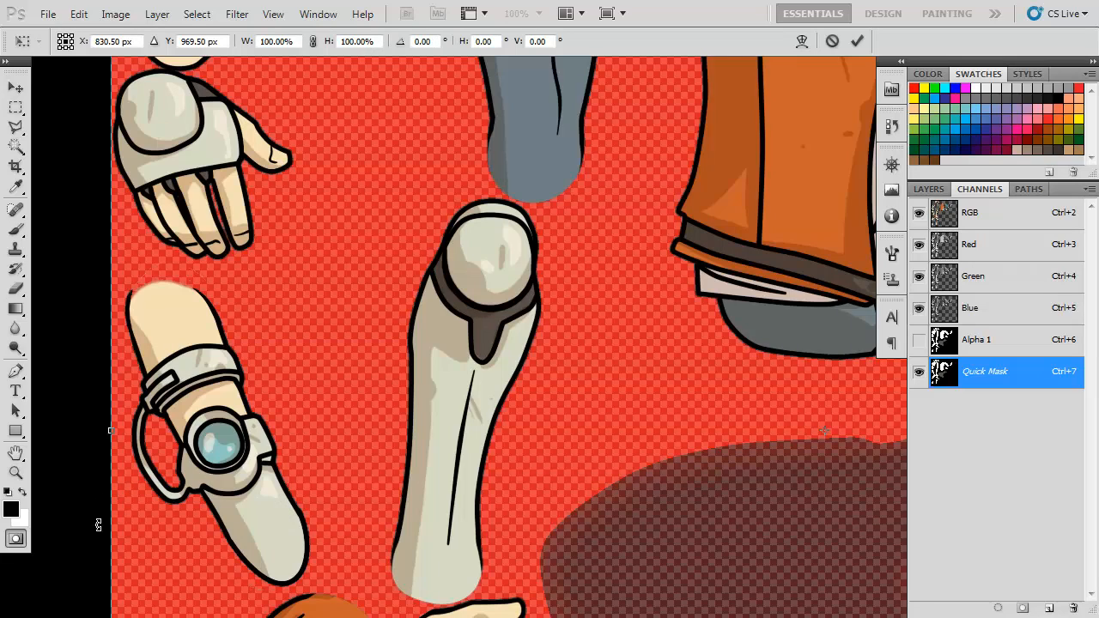
left_click(272, 523, "alt")
scroll(363, 575, "down", 5)
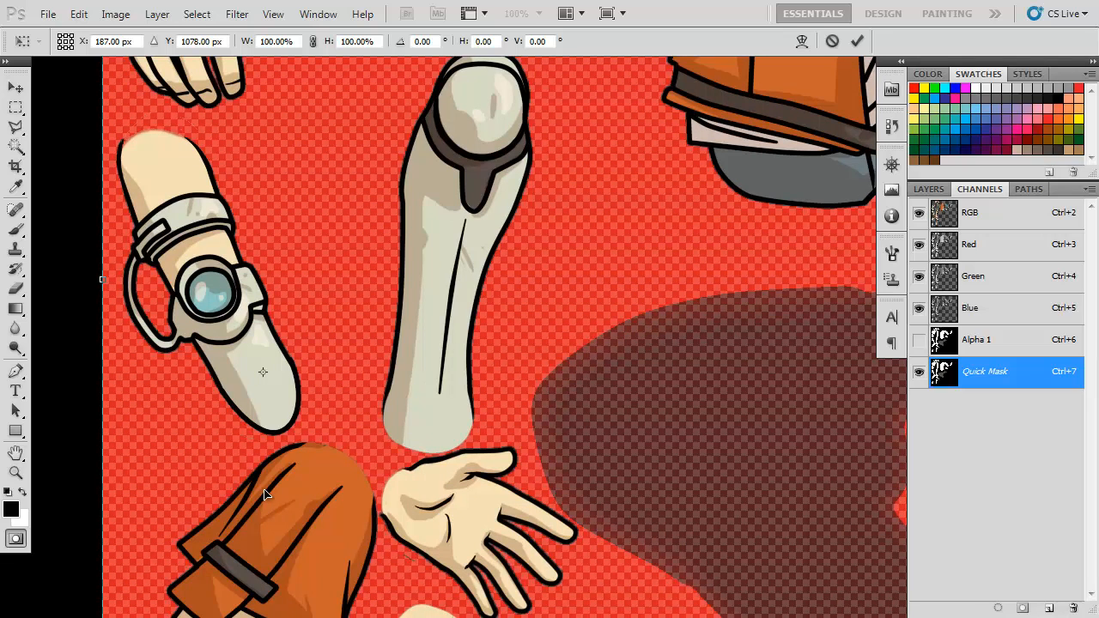
scroll(535, 363, "up", 10)
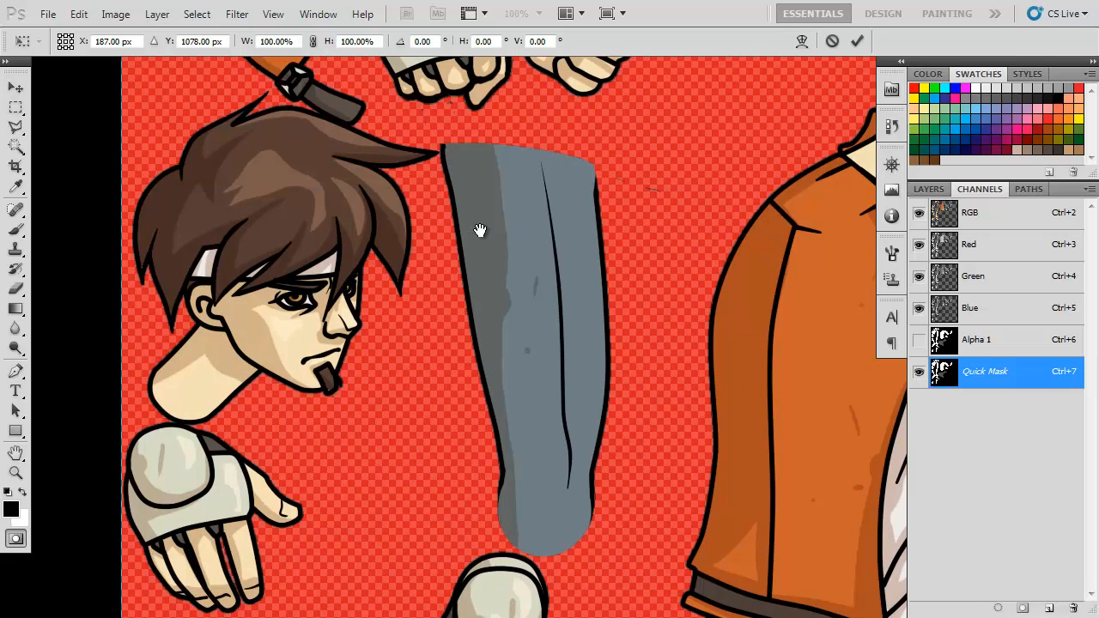
left_click_drag(429, 422, 417, 196)
left_click_drag(344, 475, 391, 419)
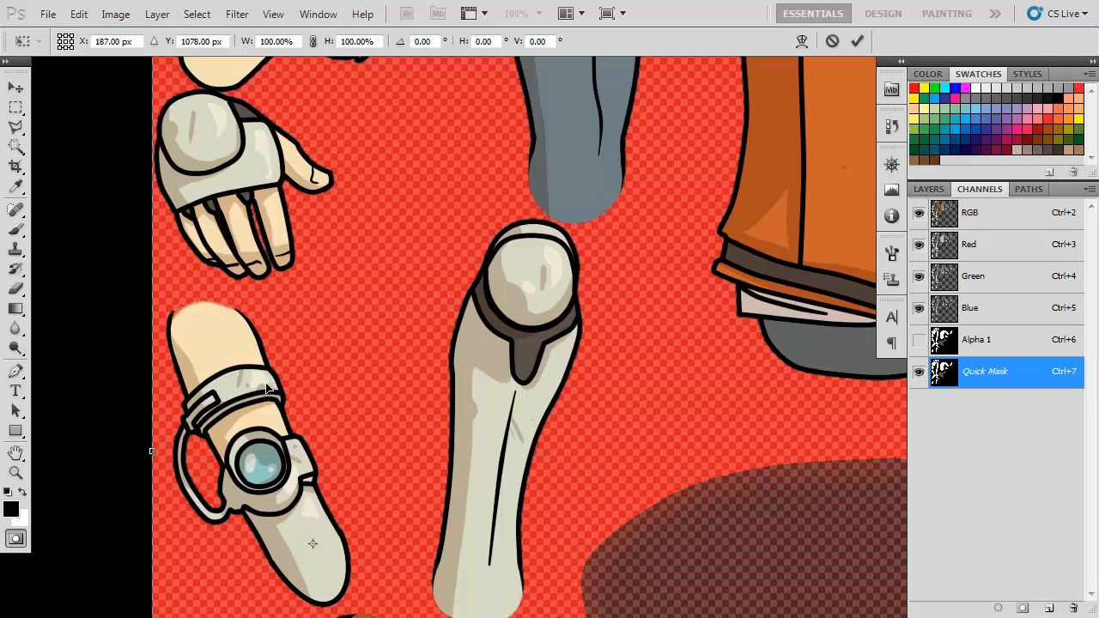
left_click_drag(396, 379, 376, 292)
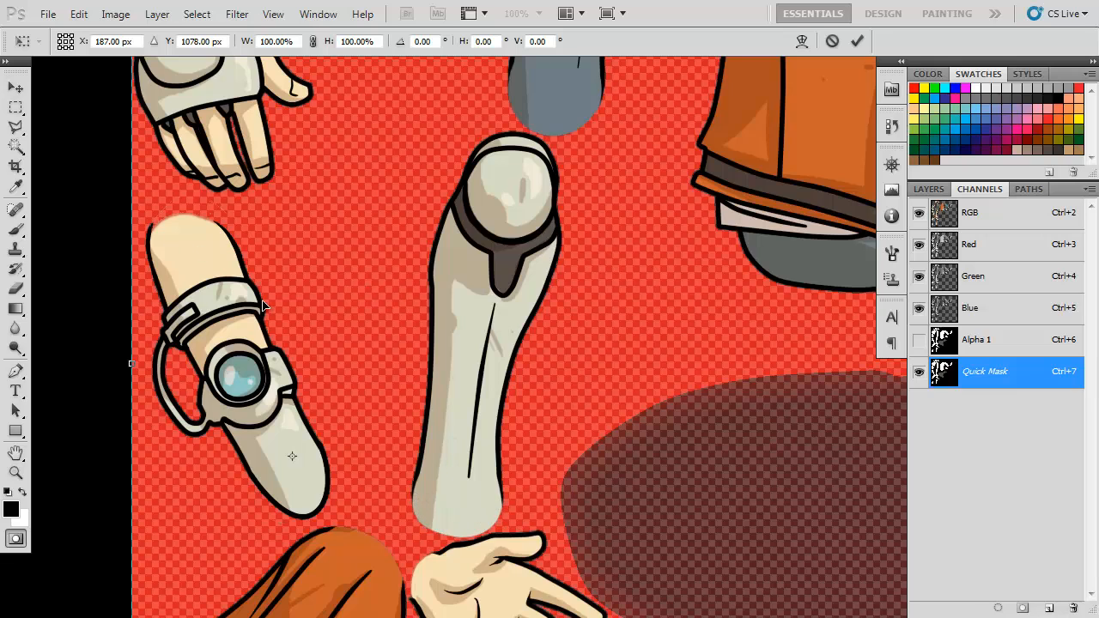
left_click_drag(299, 194, 353, 482)
left_click_drag(540, 154, 447, 481)
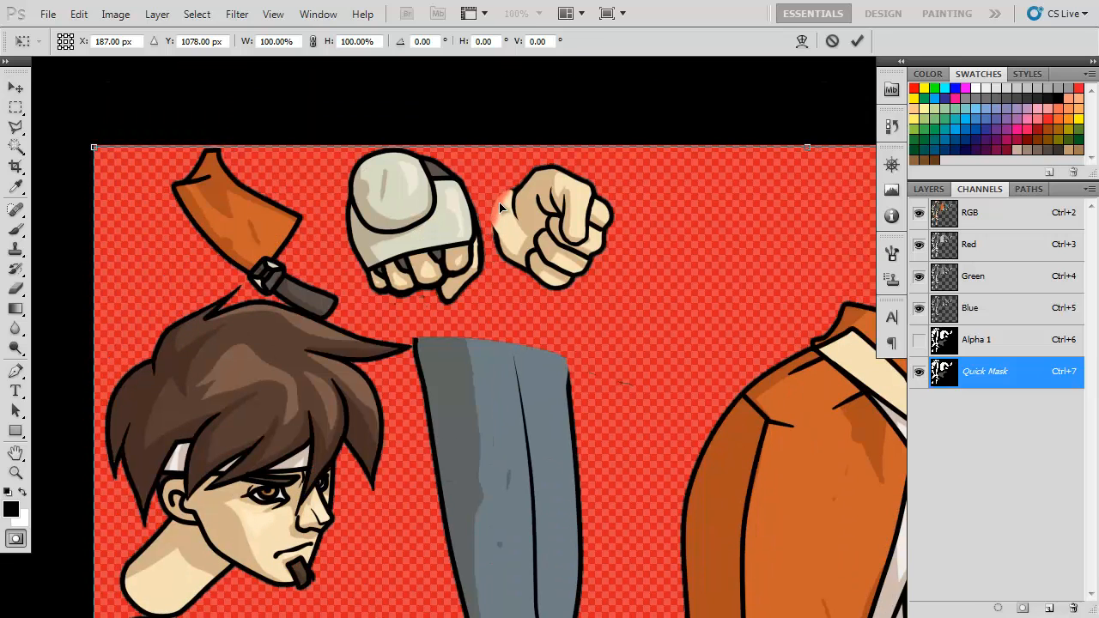
left_click_drag(358, 294, 474, 167)
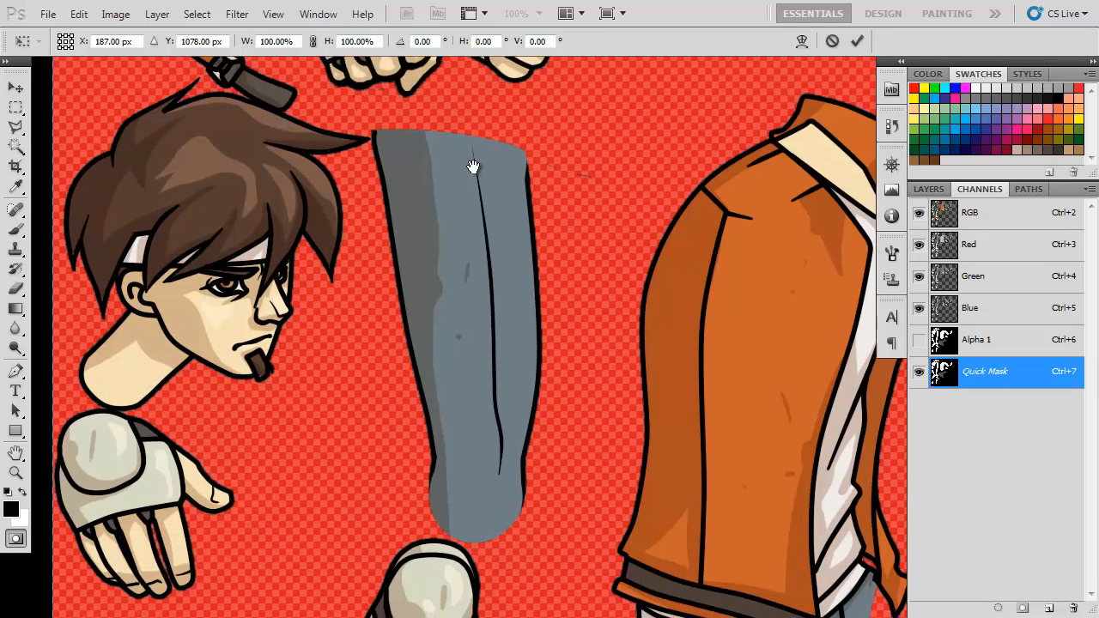
left_click_drag(249, 472, 370, 237)
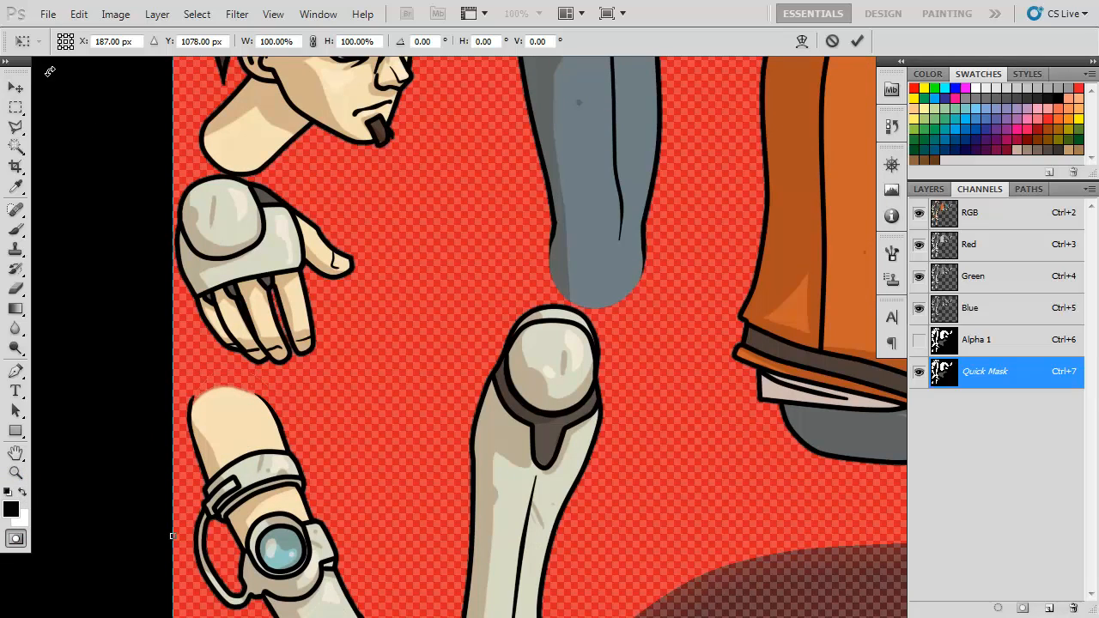
Mask the bare upper edge of the gadget-wearing arm with the 15 px black brush and turn the Quick Mask into a selection.
left_click(19, 232)
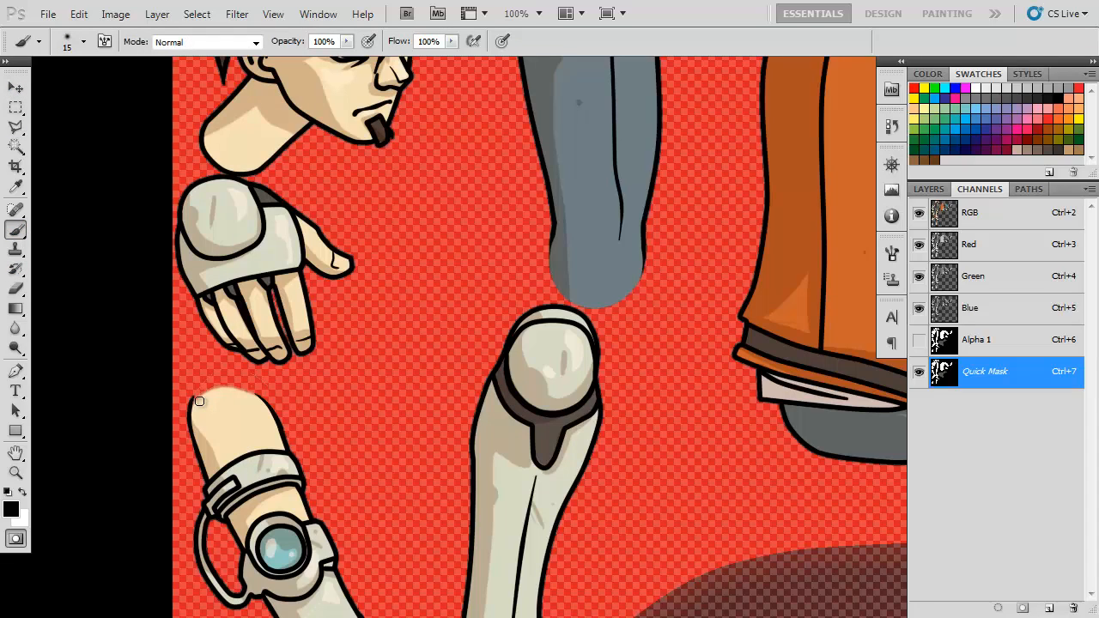
left_click_drag(197, 404, 247, 389)
key("q")
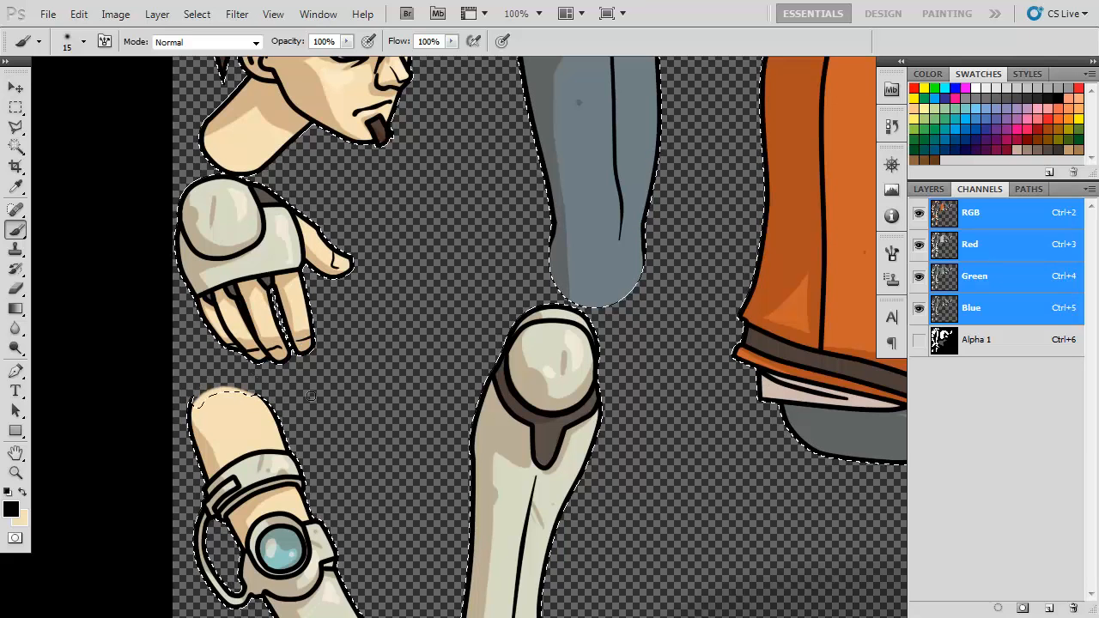
Show and hide the Alpha 1 overlay to compare it with the selection outlines around the arm, leg and hand pieces.
left_click(919, 342)
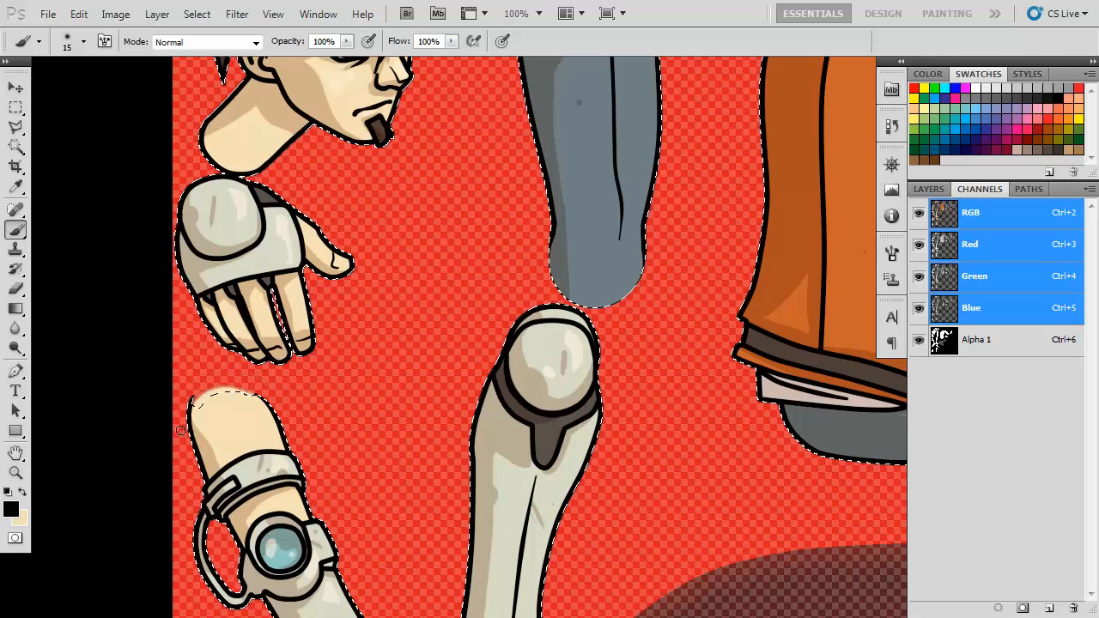
left_click(920, 341)
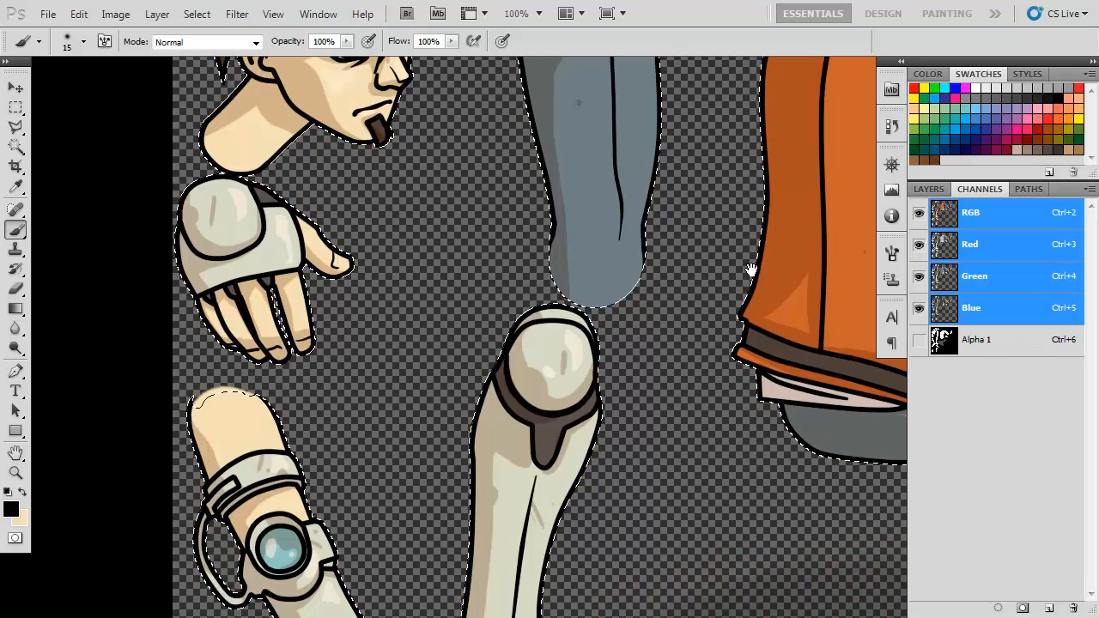
scroll(748, 269, "down", 5)
scroll(748, 270, "right", 1)
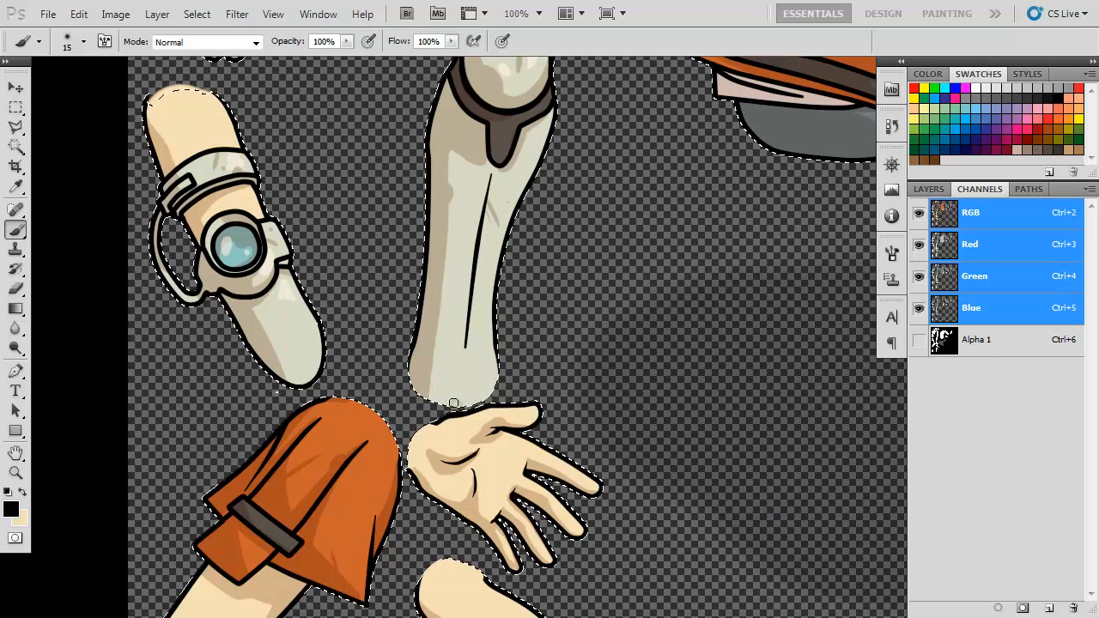
left_click_drag(610, 330, 608, 567)
left_click_drag(640, 240, 624, 442)
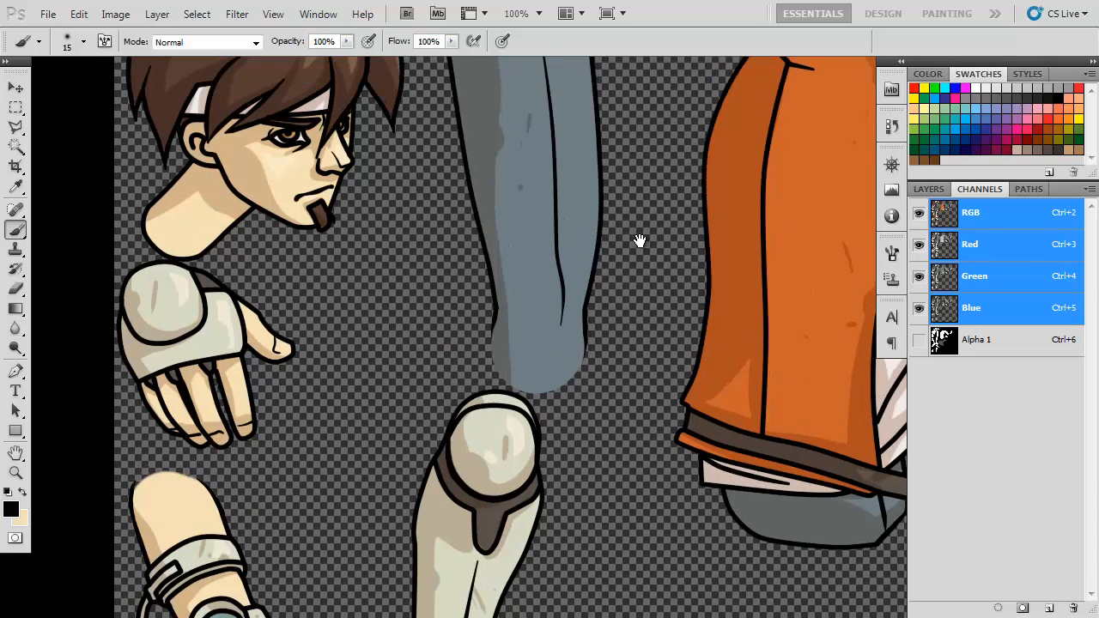
Clear the selection around the body parts.
key("ctrl+d")
key("ctrl+minus")
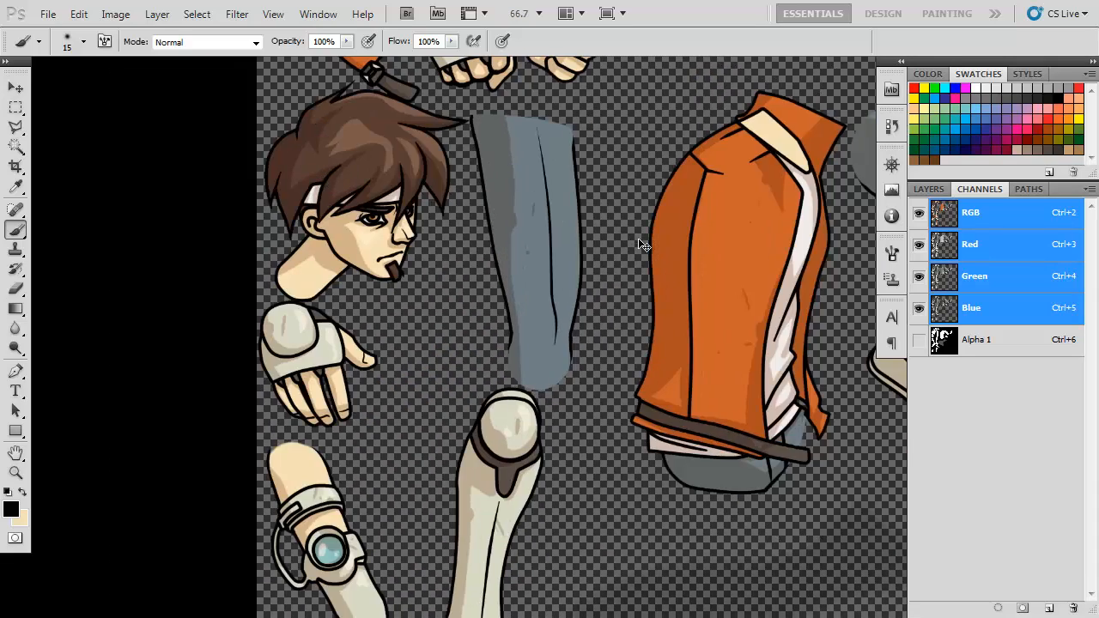
key("ctrl+minus")
mouse_move(767, 305)
left_mouse_down()
mouse_move(555, 314)
mouse_move(498, 295)
left_mouse_up()
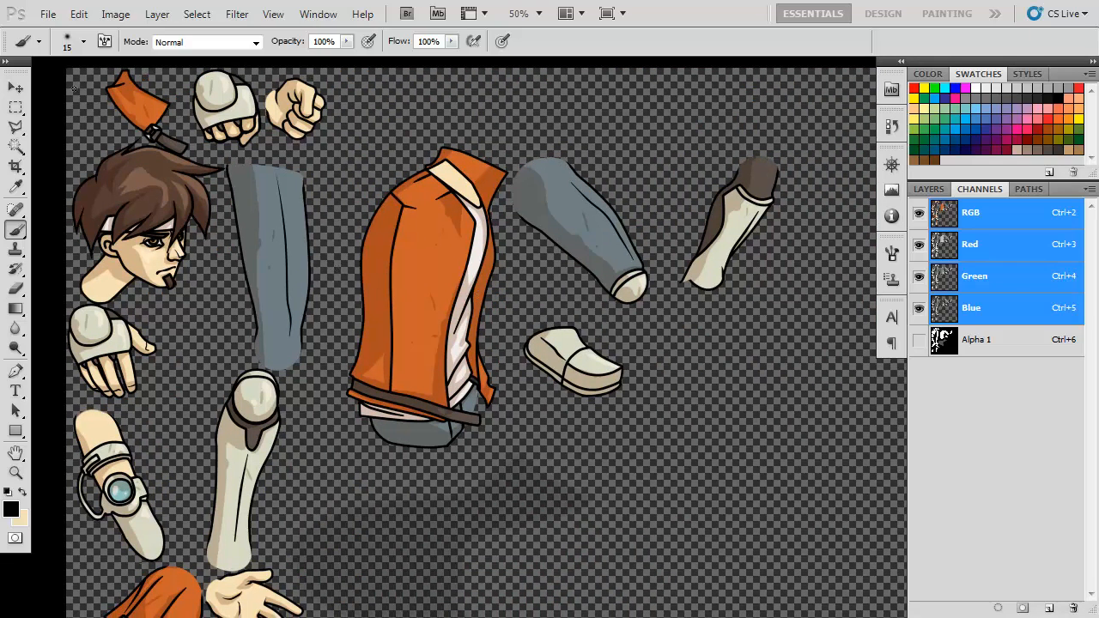
left_click(49, 14)
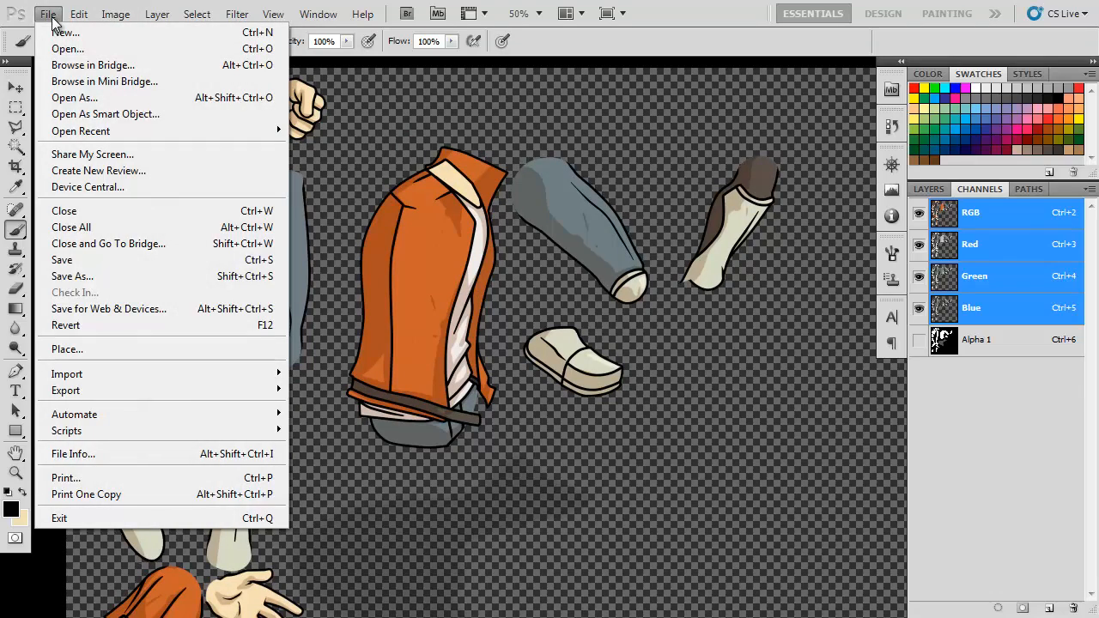
left_click(91, 278)
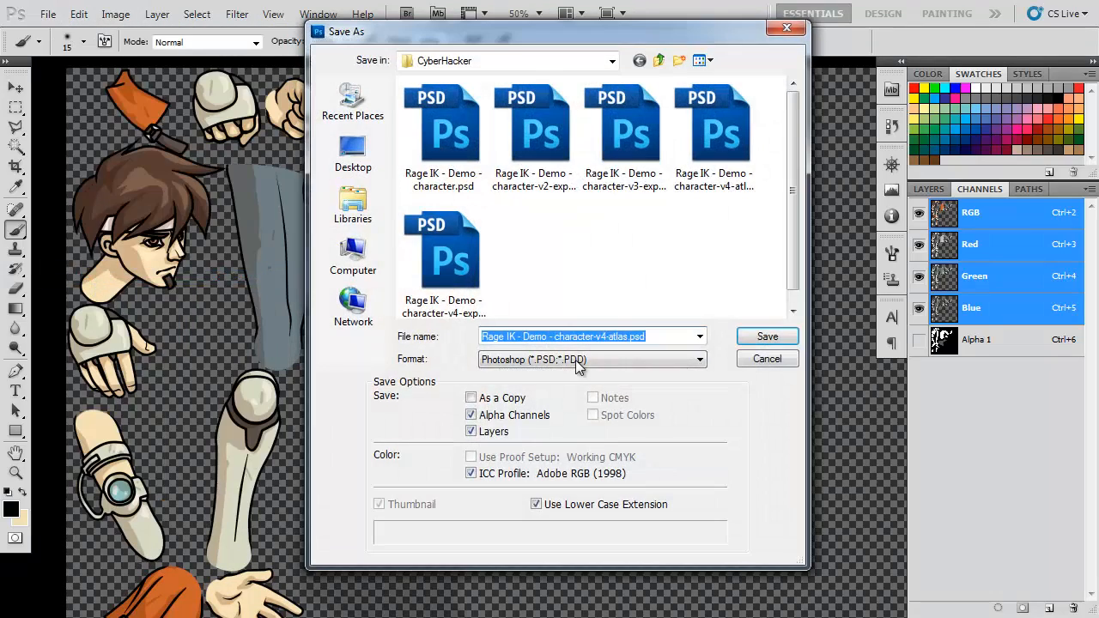
left_click(578, 366)
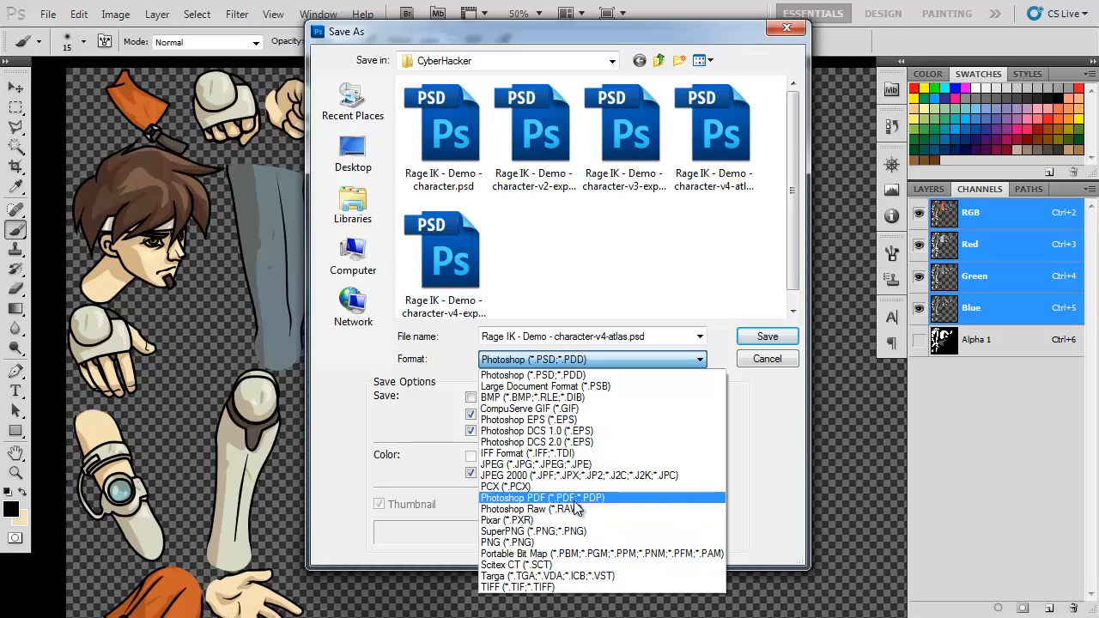
left_click(579, 531)
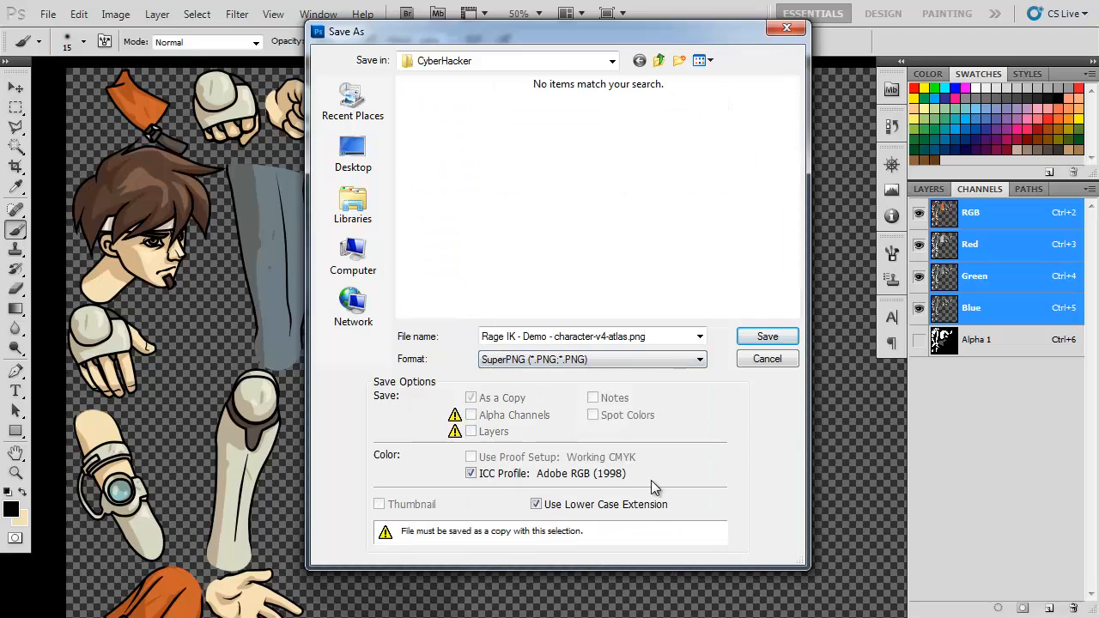
left_click(767, 361)
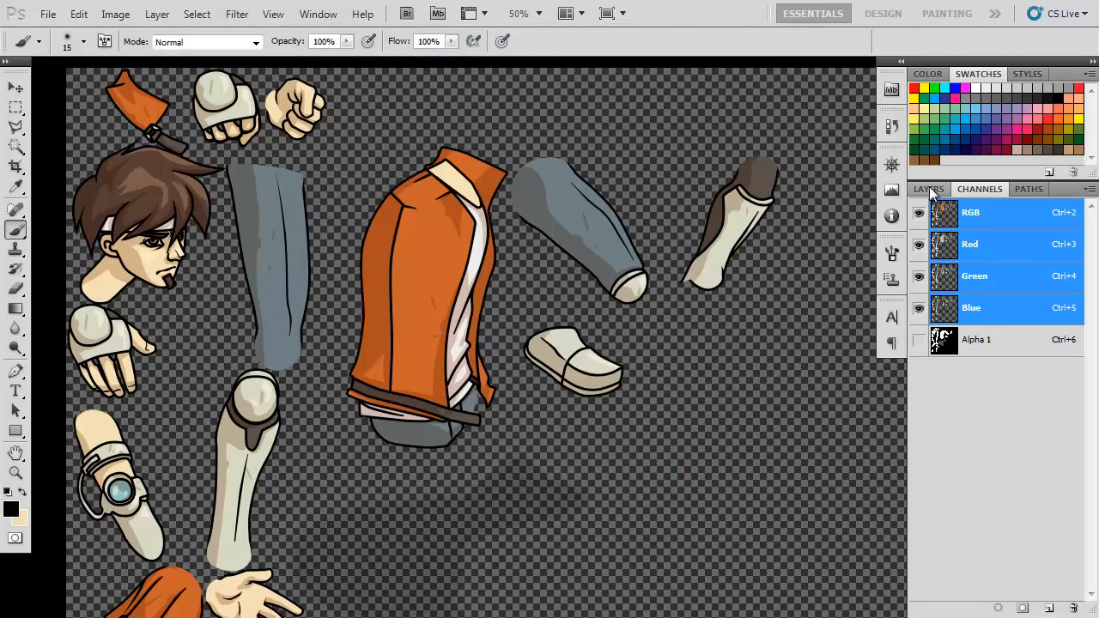
Make the black background layer beneath the merged artwork visible and return to the channel list with Alpha 1.
left_click(930, 190)
left_click(919, 292)
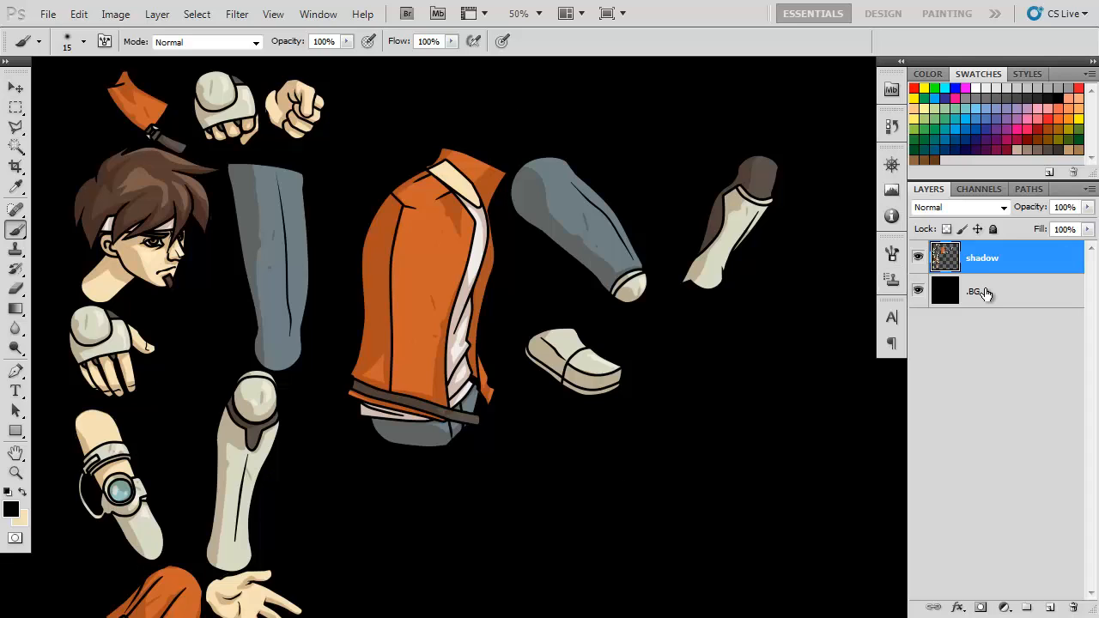
left_click(979, 189)
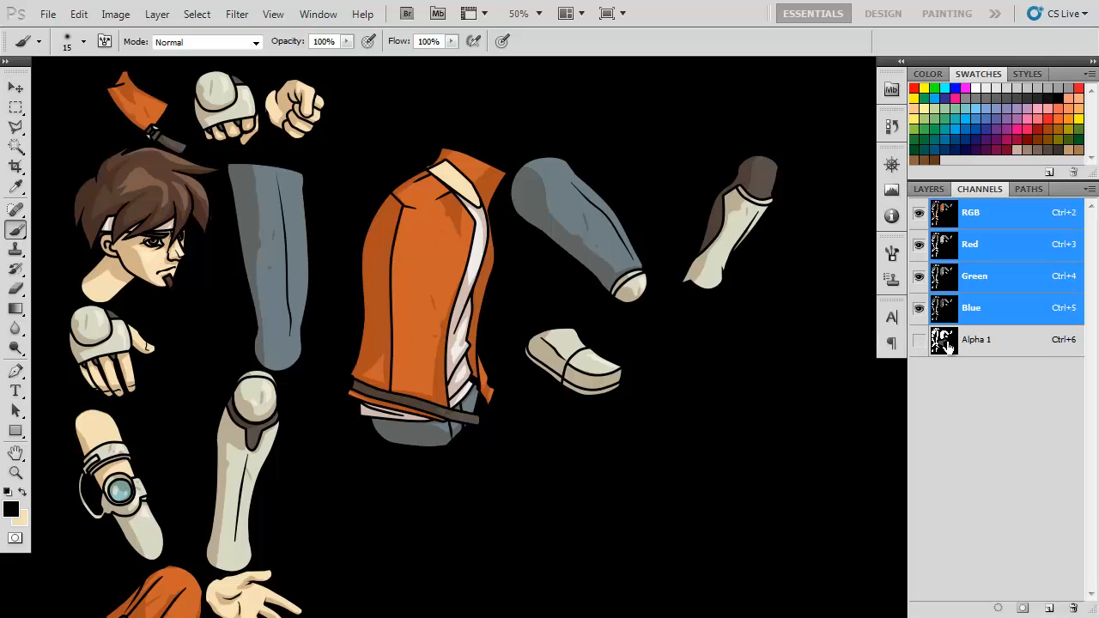
Save a copy of the atlas in SuperPNG format as Rage IK - Demo - character-v4-atlas.png in the CyberHacker folder.
left_click(48, 14)
left_click(77, 410)
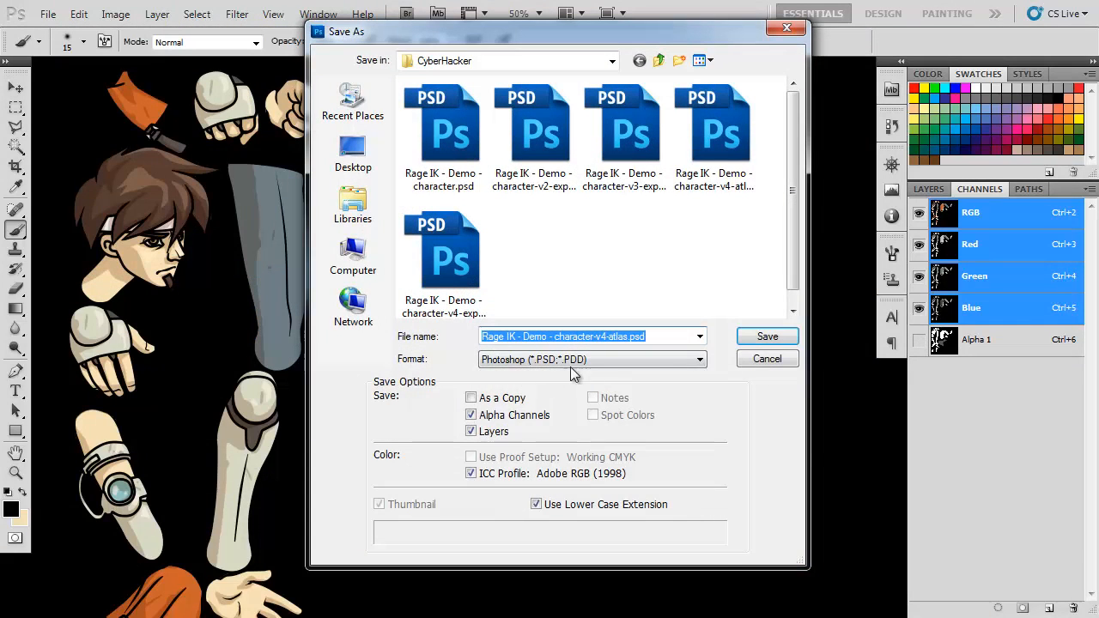
left_click(571, 363)
left_click(542, 532)
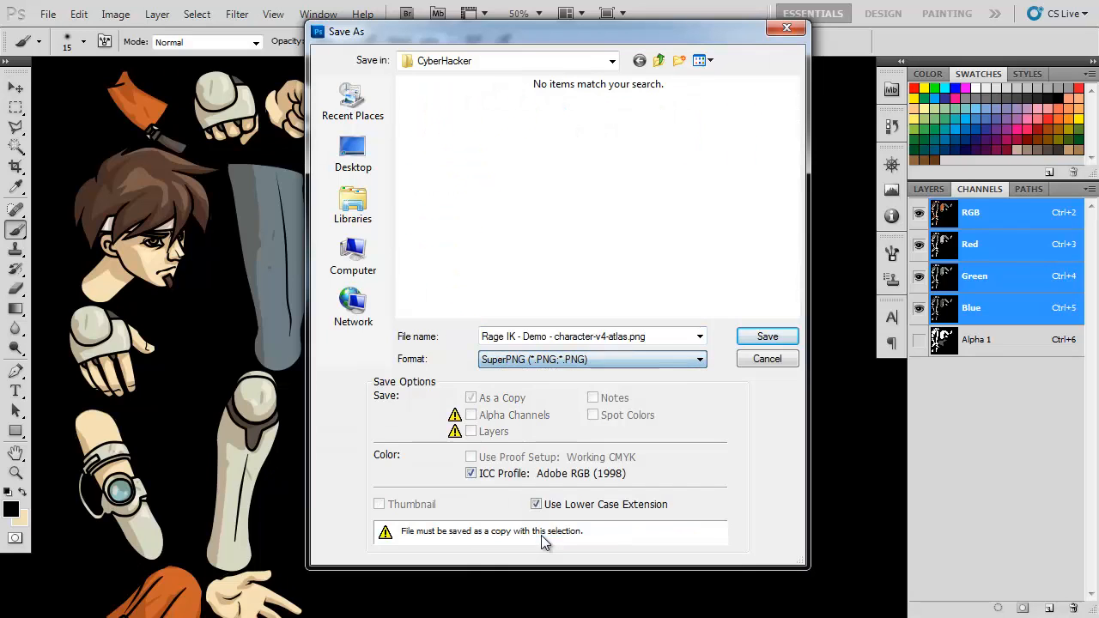
left_click(761, 338)
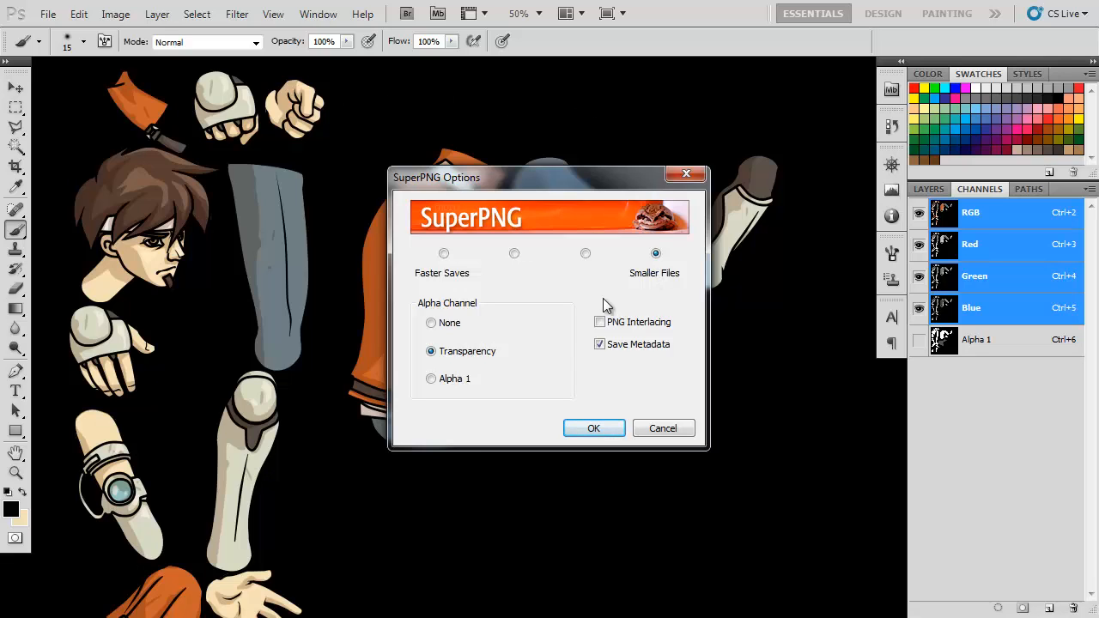
Set the SuperPNG alpha channel to Alpha 1 and turn off saving metadata.
left_click(433, 381)
left_click(601, 346)
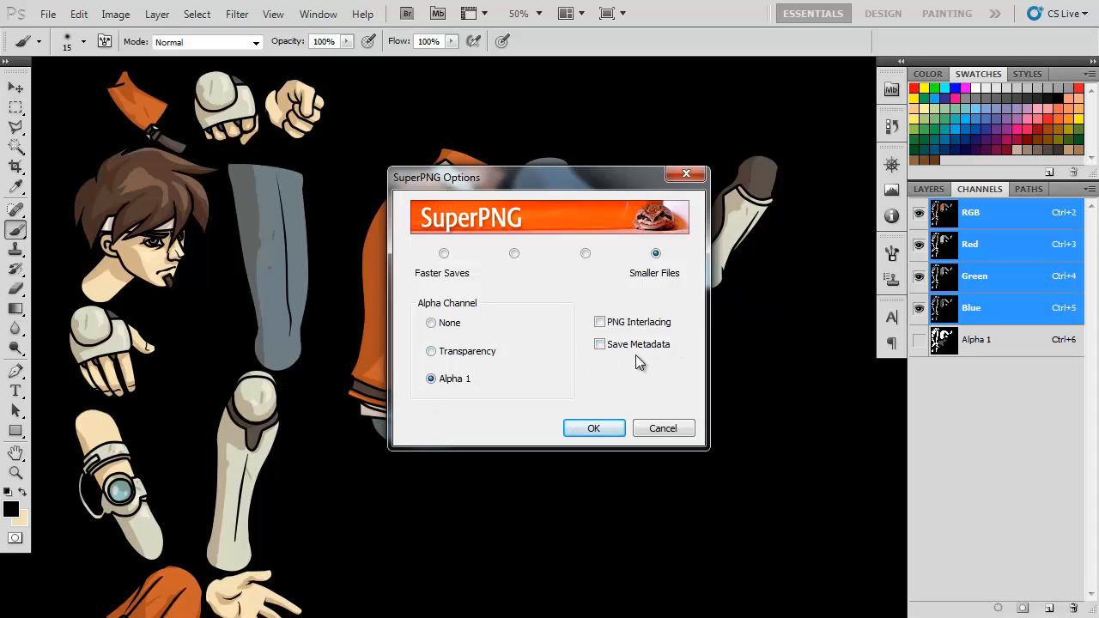